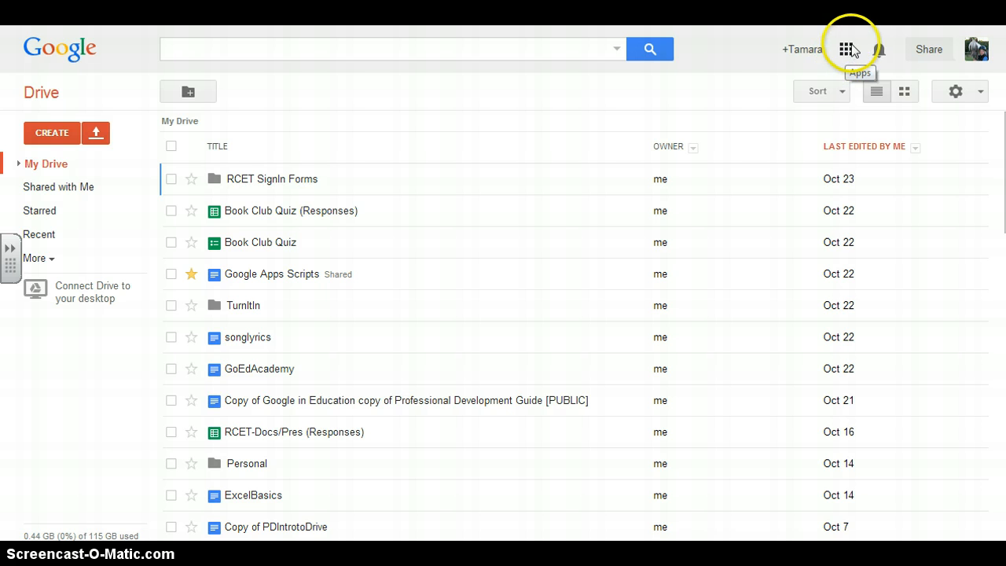
Open Google Sites from the Home & Office section of the full list of Google products.
{"action": "left_click", "coordinate": [847, 52]}
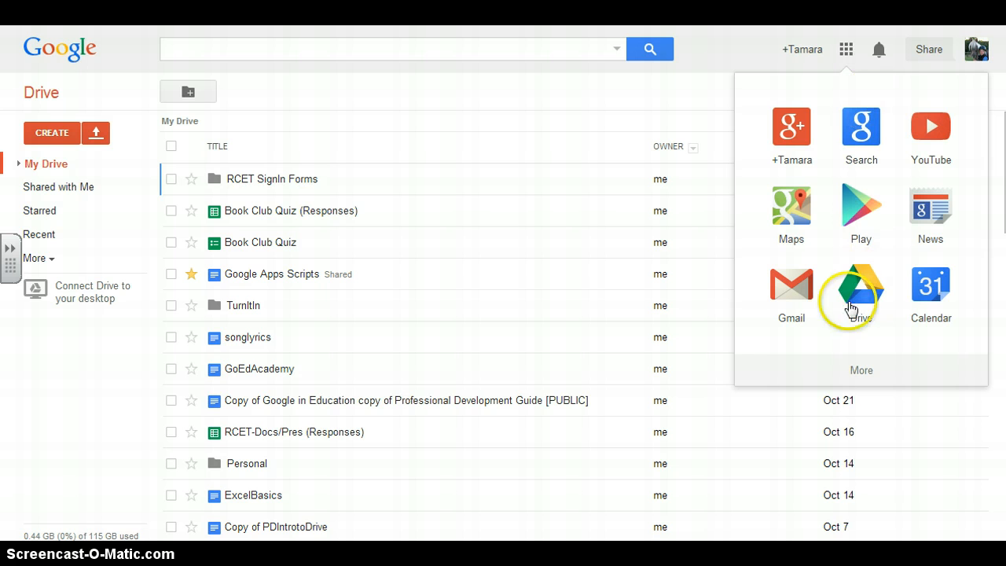
{"action": "left_click", "coordinate": [862, 372]}
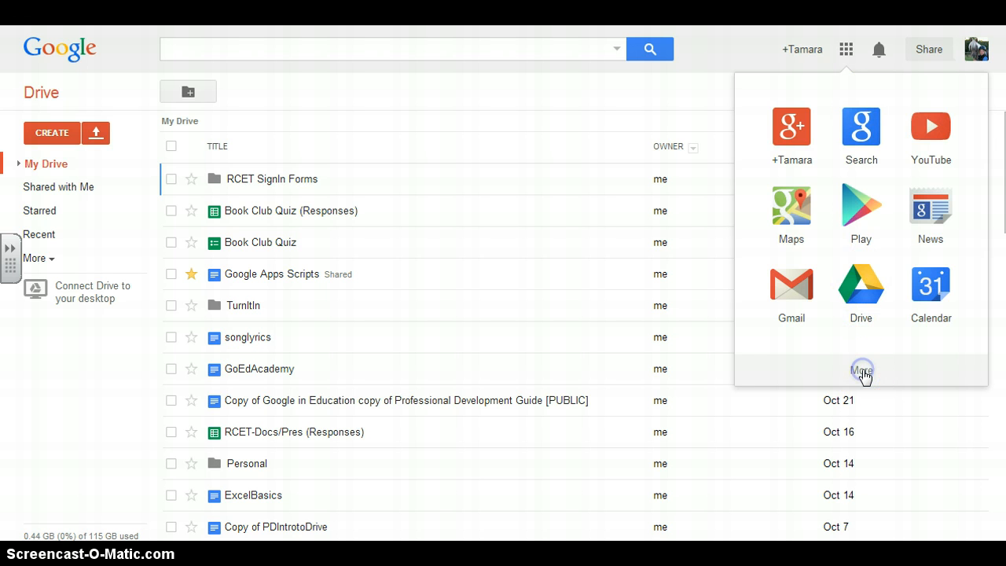
{"action": "left_click", "coordinate": [864, 373]}
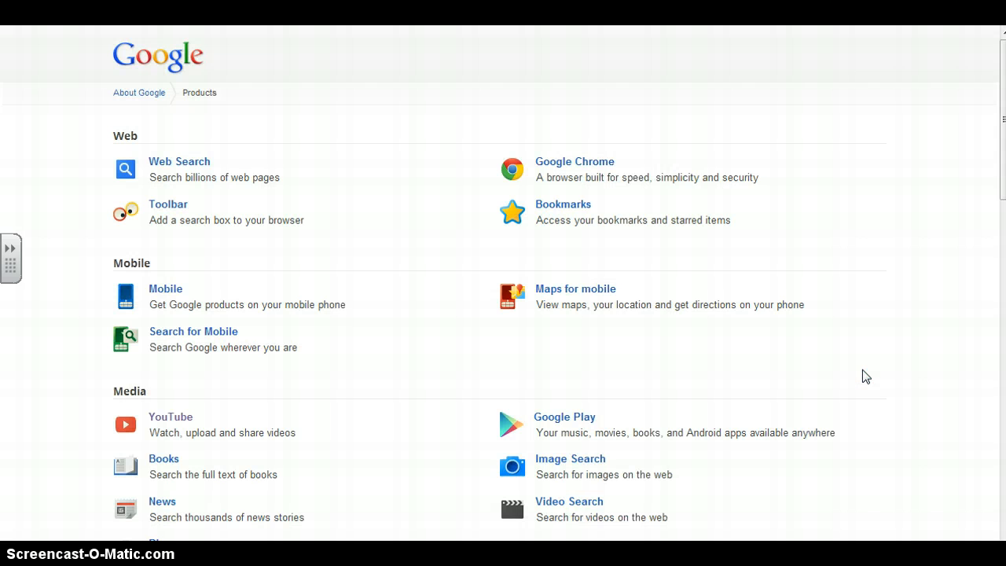
{"action": "left_click_drag", "start_coordinate": [1003, 115], "coordinate": [1000, 327]}
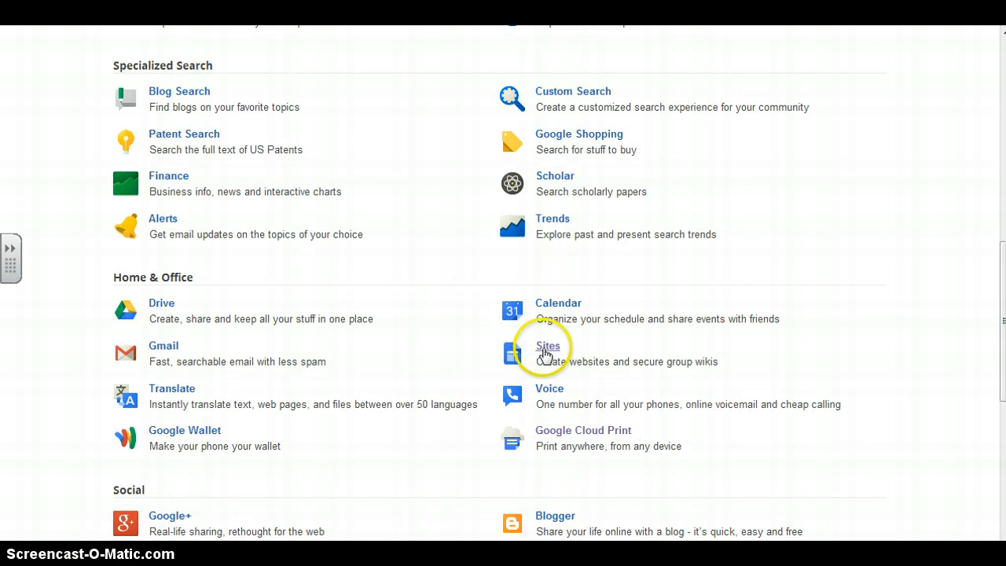
{"action": "left_click", "coordinate": [548, 351]}
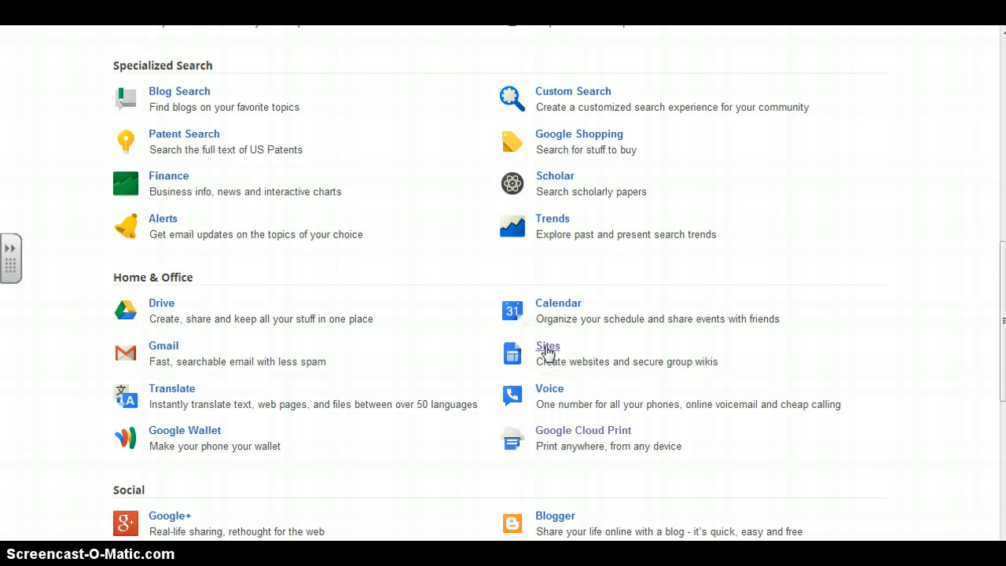
{"action": "left_click", "coordinate": [548, 351]}
{"action": "left_click", "coordinate": [525, 273]}
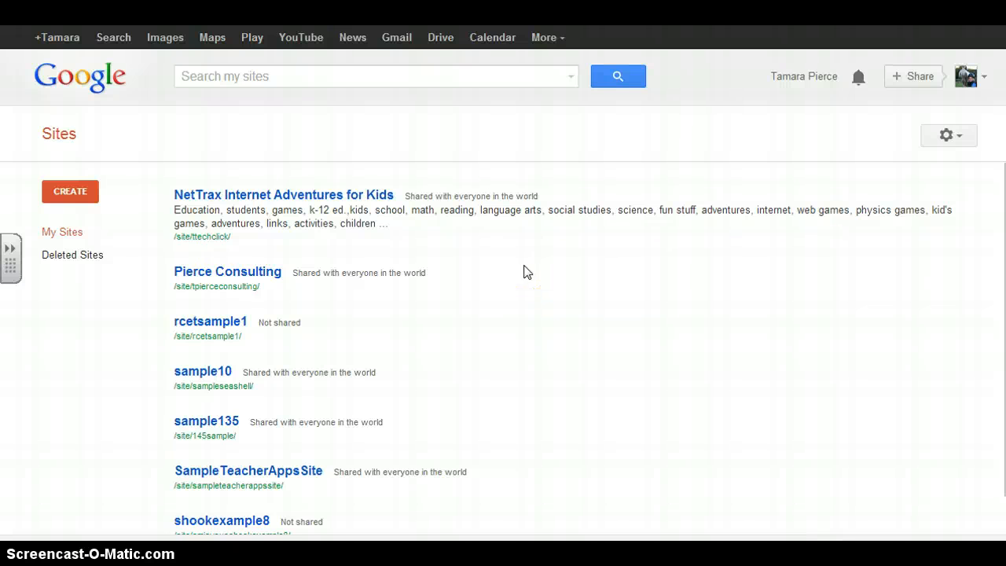
{"action": "left_click", "coordinate": [542, 313]}
Start a new site and name it "My classroom 150".
{"action": "left_click", "coordinate": [81, 203]}
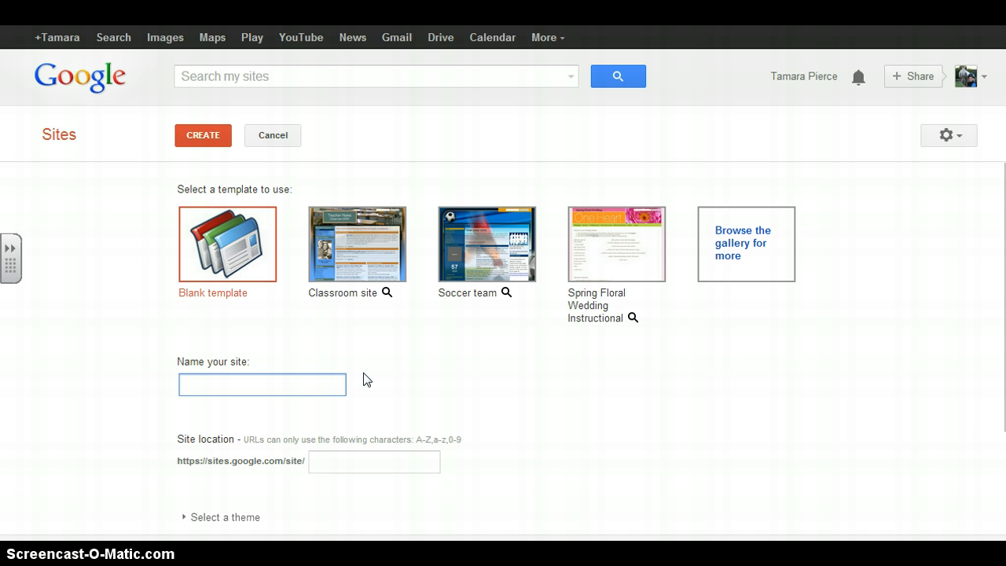
{"action": "type", "text": "My"}
{"action": "type", "text": " cla"}
{"action": "key", "text": "BackSpace"}
{"action": "type", "text": "assroom "}
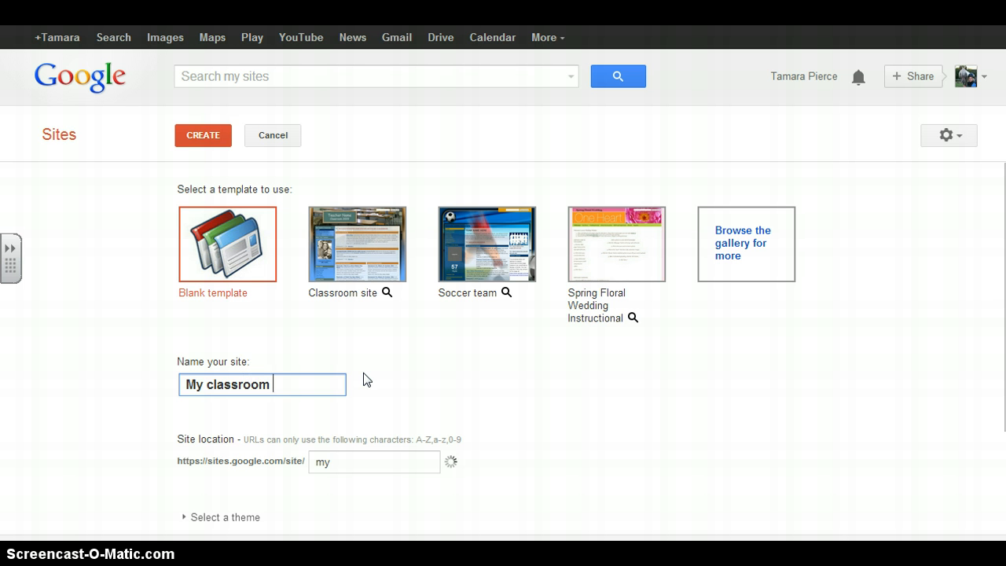
{"action": "type", "text": "150"}
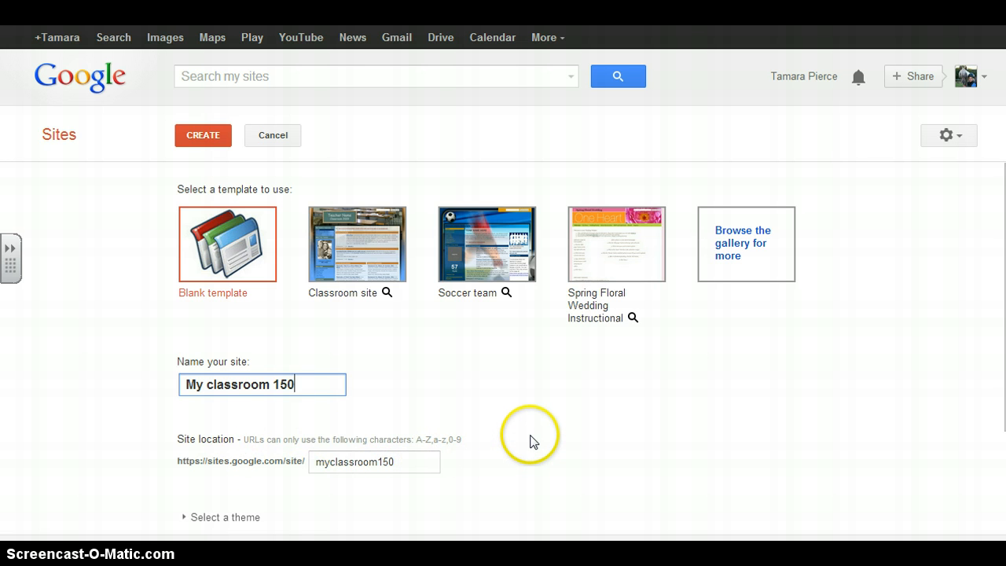
Choose the Rounders theme for the new site.
{"action": "scroll", "coordinate": [532, 447], "scroll_direction": "down", "scroll_amount": 4}
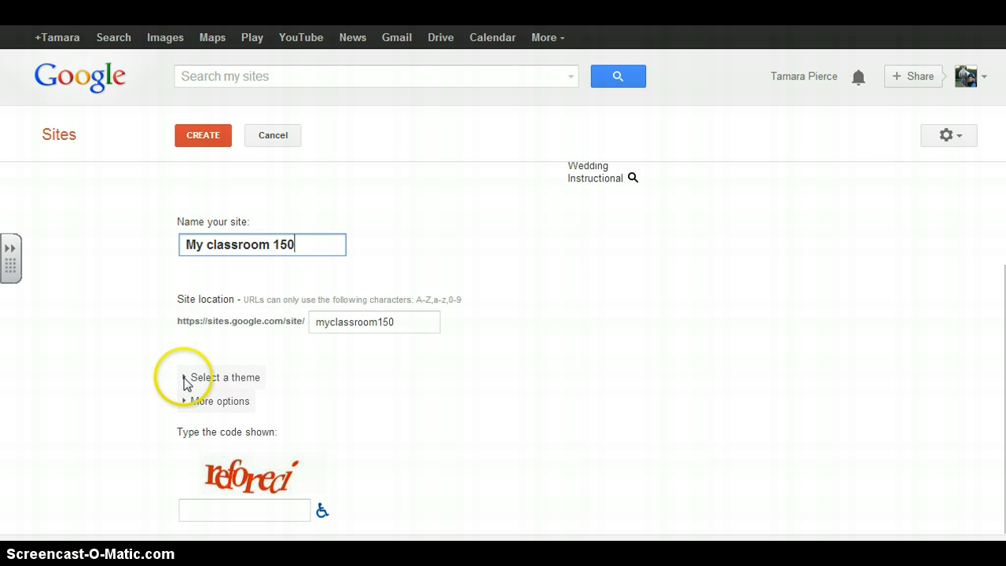
{"action": "left_click", "coordinate": [184, 378]}
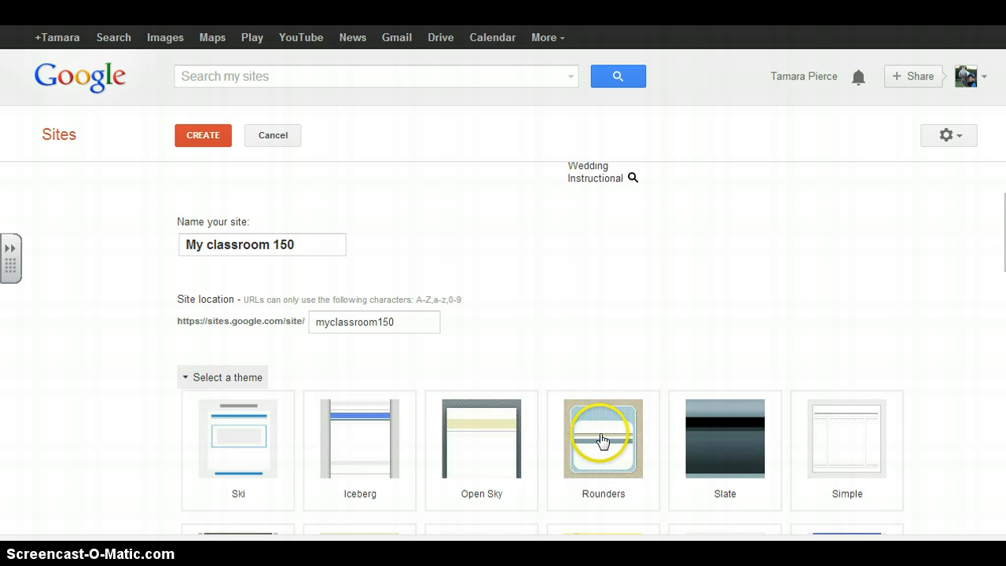
{"action": "left_click", "coordinate": [604, 439]}
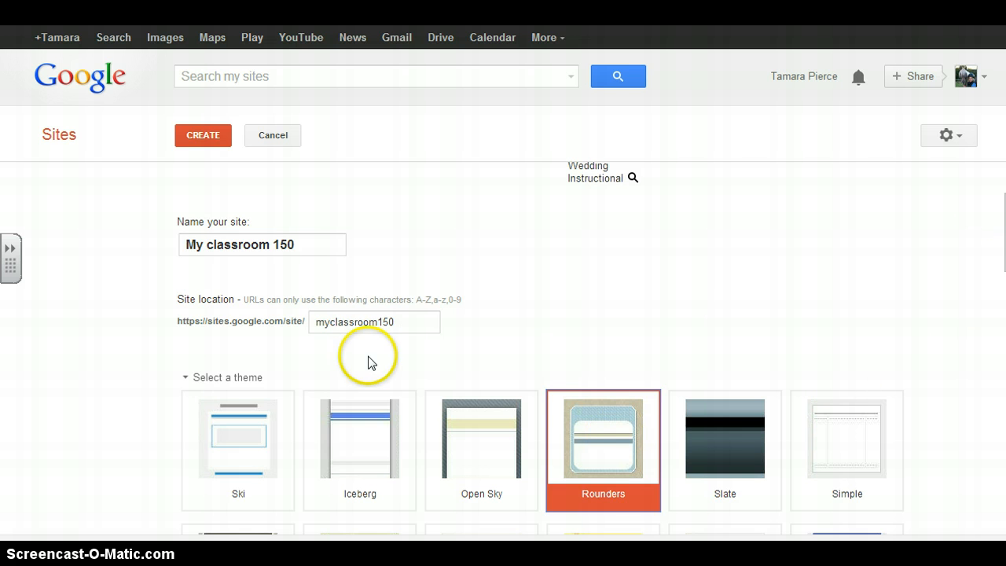
{"action": "left_click", "coordinate": [187, 379]}
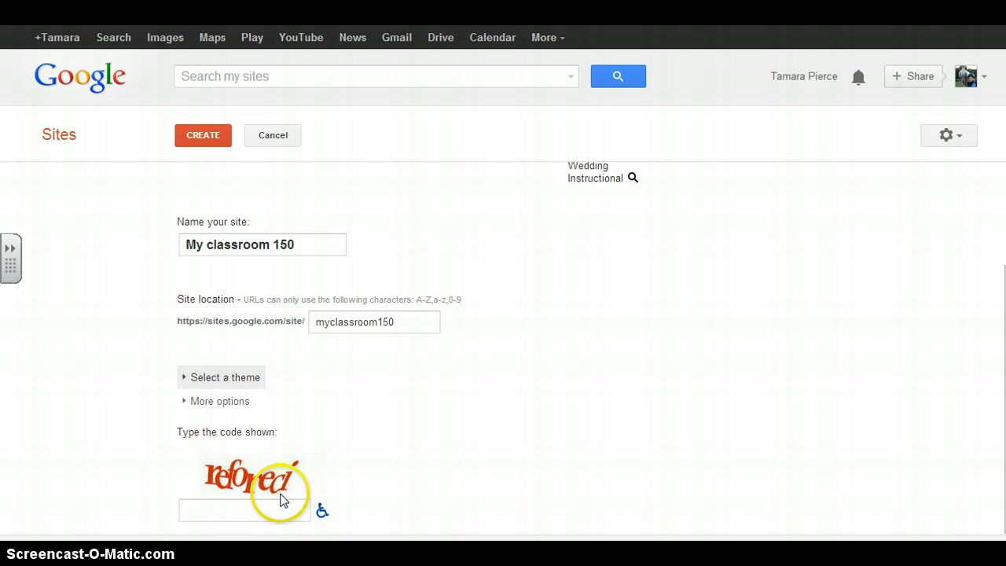
Enter the displayed verification code and create the site.
{"action": "left_click", "coordinate": [195, 512]}
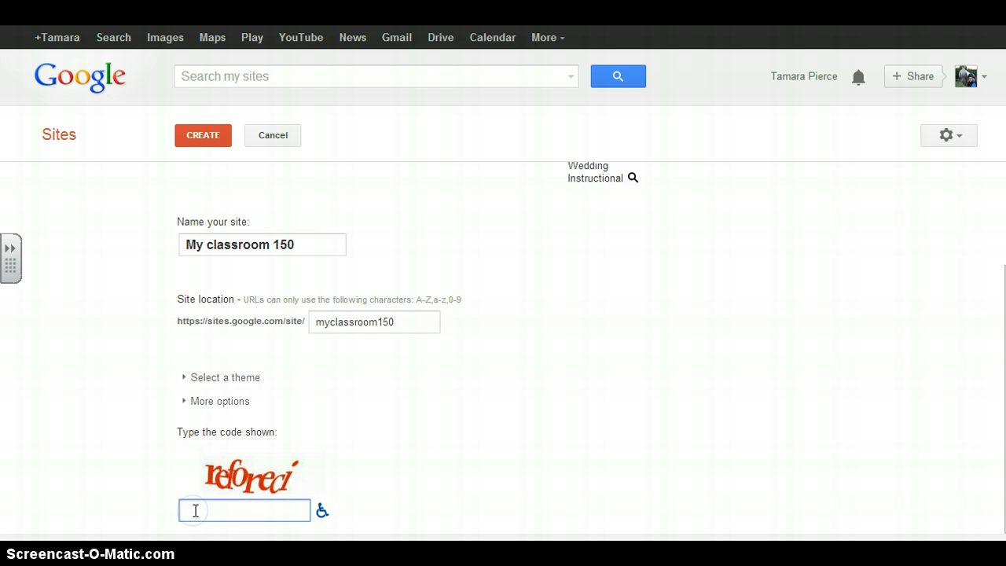
{"action": "type", "text": "reforeci"}
{"action": "key", "text": "Return"}
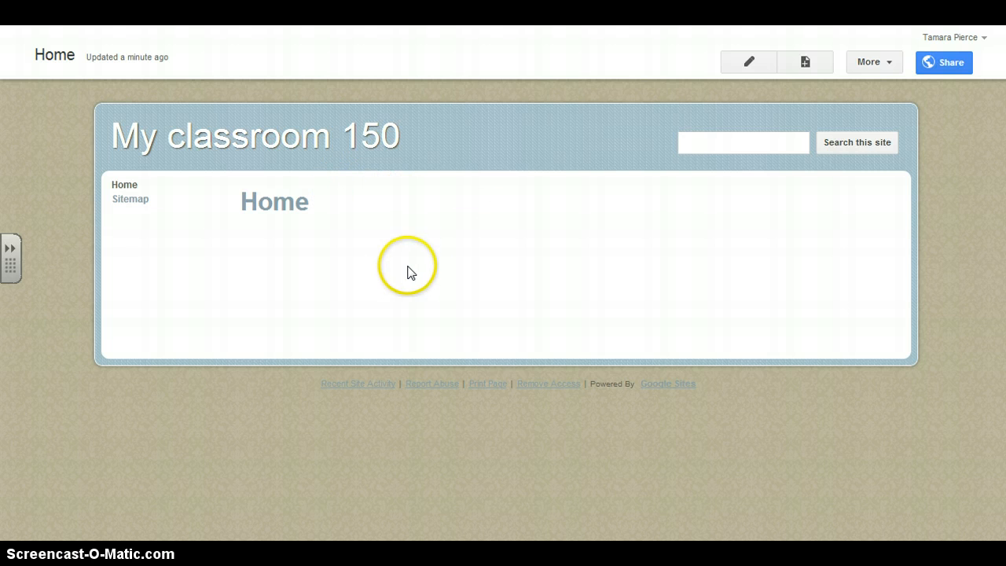
Open the Home page for editing and change its layout to the Two column option with header and footer.
{"action": "left_click", "coordinate": [749, 64]}
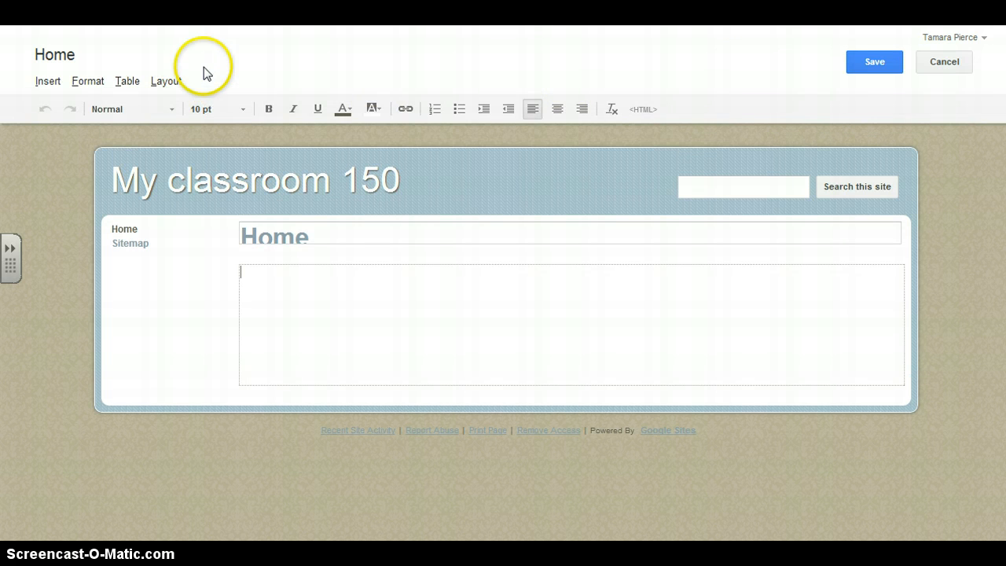
{"action": "left_click", "coordinate": [49, 85]}
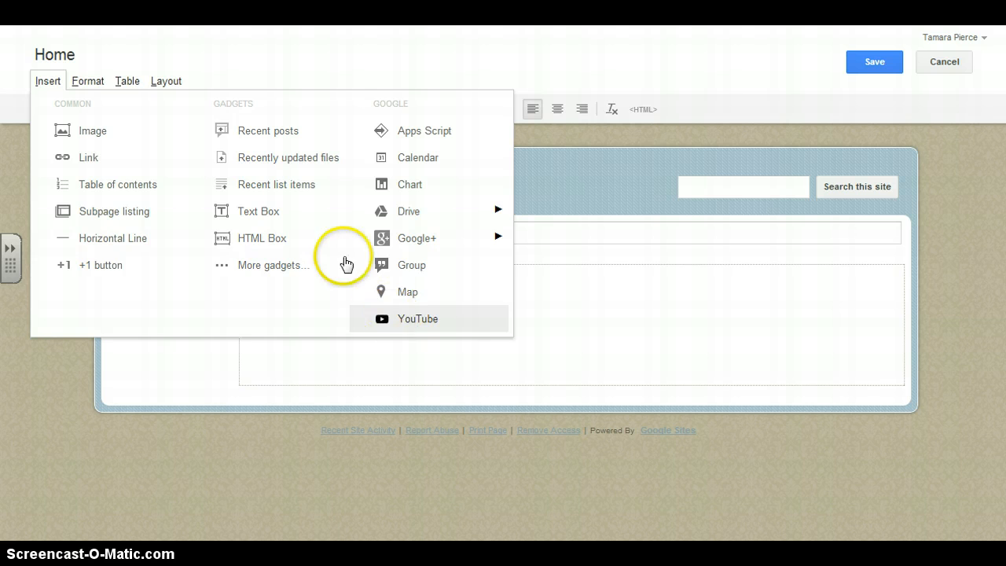
{"action": "left_click", "coordinate": [78, 84]}
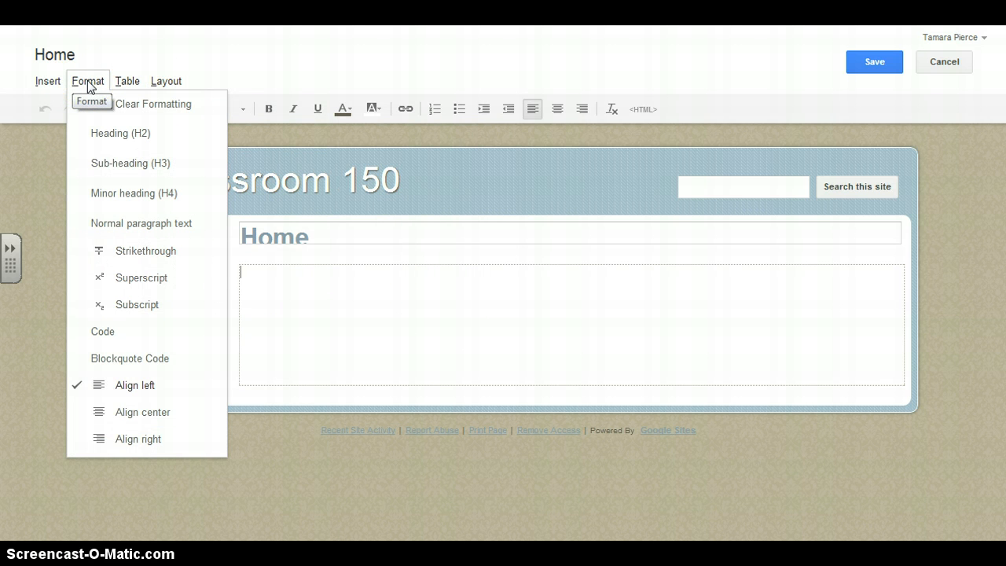
{"action": "left_click", "coordinate": [129, 82]}
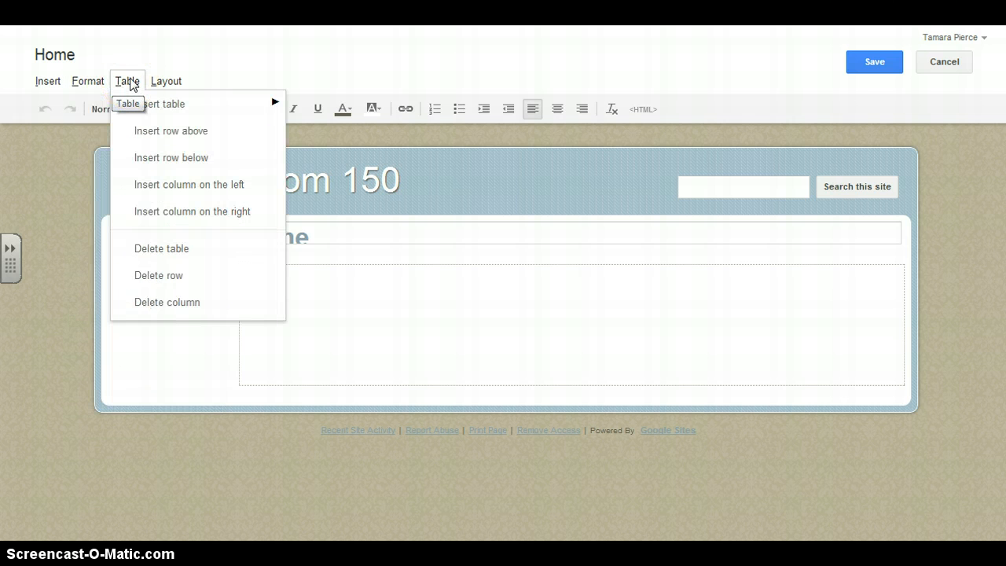
{"action": "left_click", "coordinate": [169, 82]}
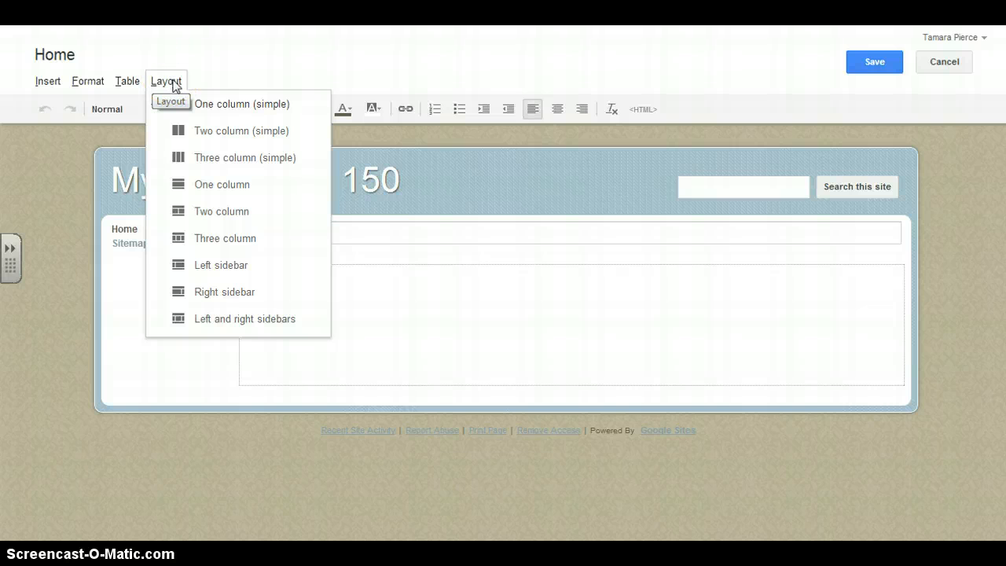
{"action": "left_click", "coordinate": [214, 219]}
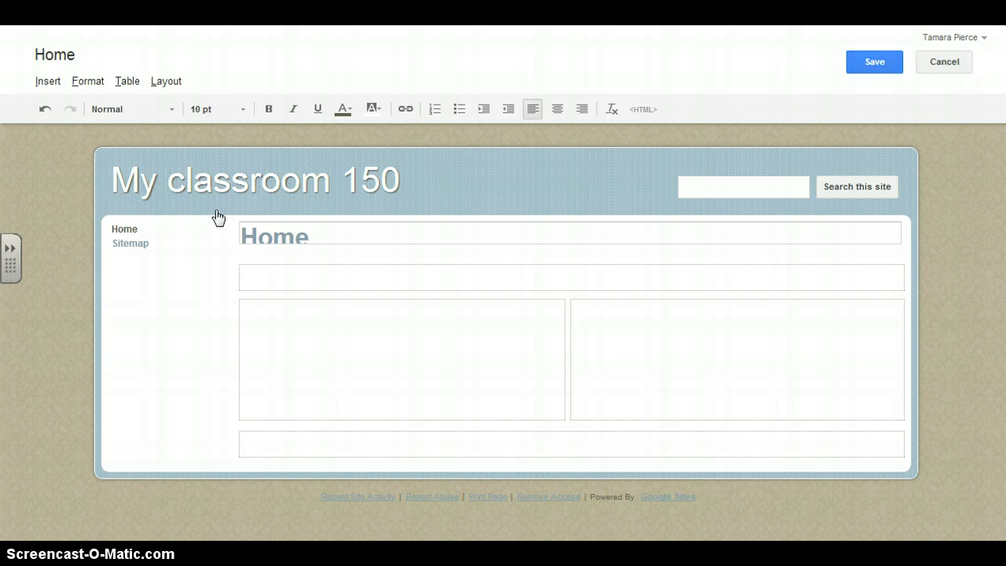
Write "Welcome to my classroom webpage!" and "Check back often!" on two lines in the Home page's header section.
{"action": "left_click", "coordinate": [253, 283]}
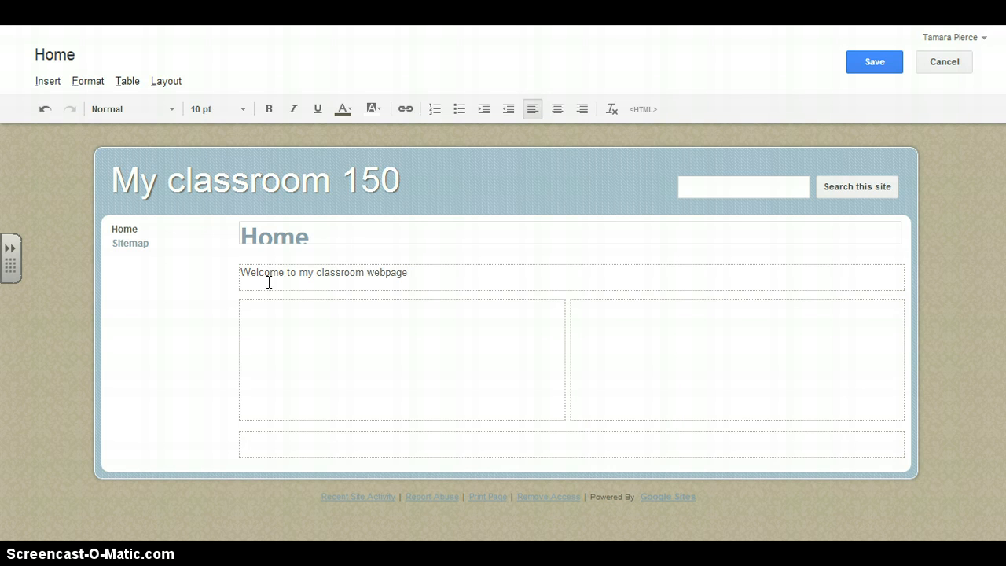
{"action": "key", "text": "Return"}
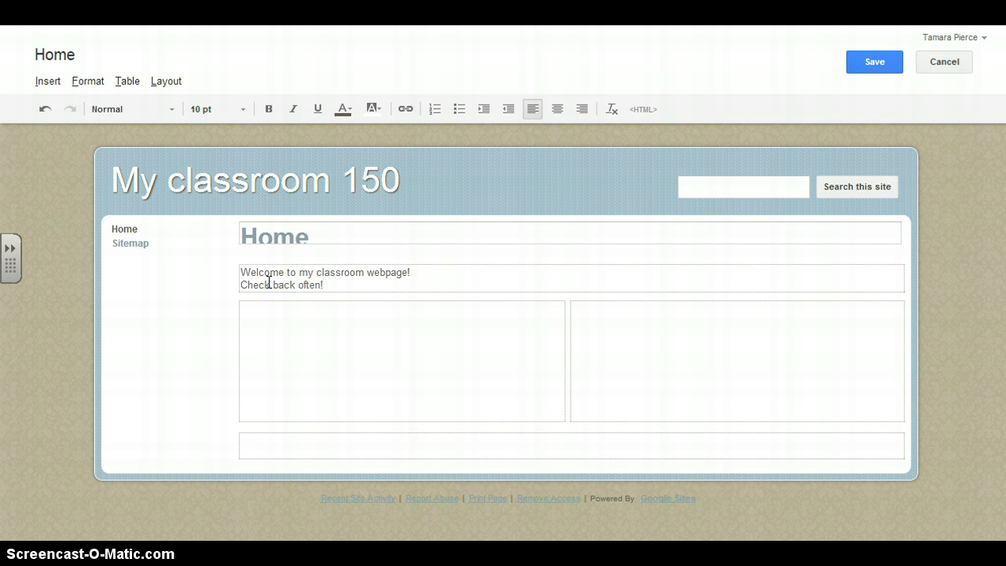
{"action": "left_click", "coordinate": [254, 316]}
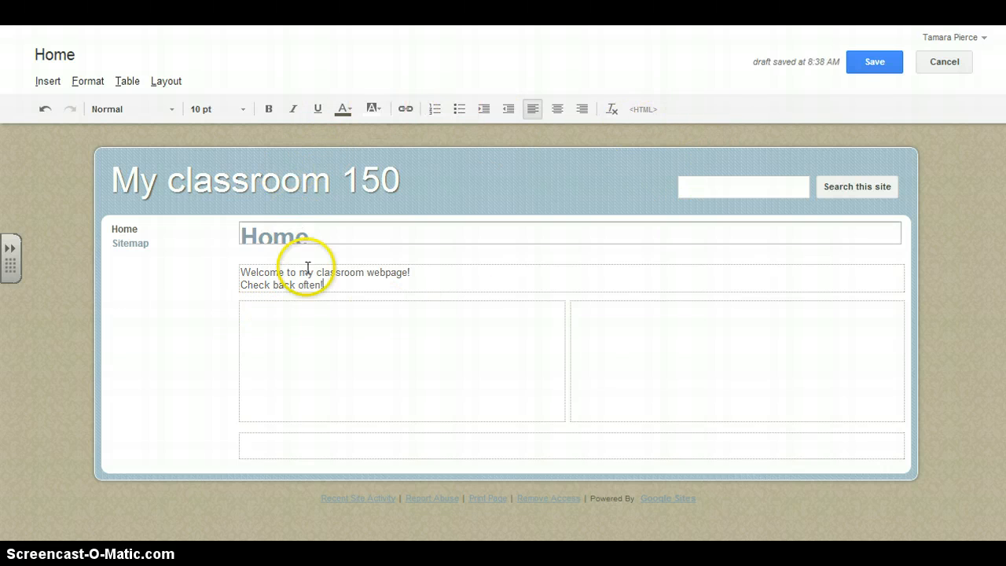
Set both lines of the welcome text to 12 pt and save the Home page.
{"action": "left_click_drag", "start_coordinate": [330, 286], "coordinate": [243, 271]}
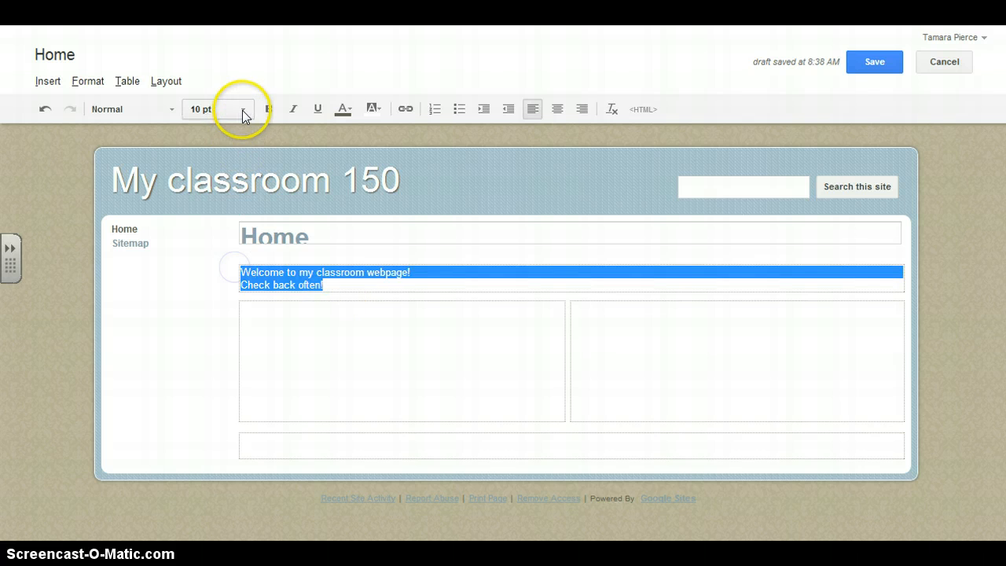
{"action": "left_click", "coordinate": [242, 109]}
{"action": "left_click", "coordinate": [206, 186]}
{"action": "left_click", "coordinate": [206, 184]}
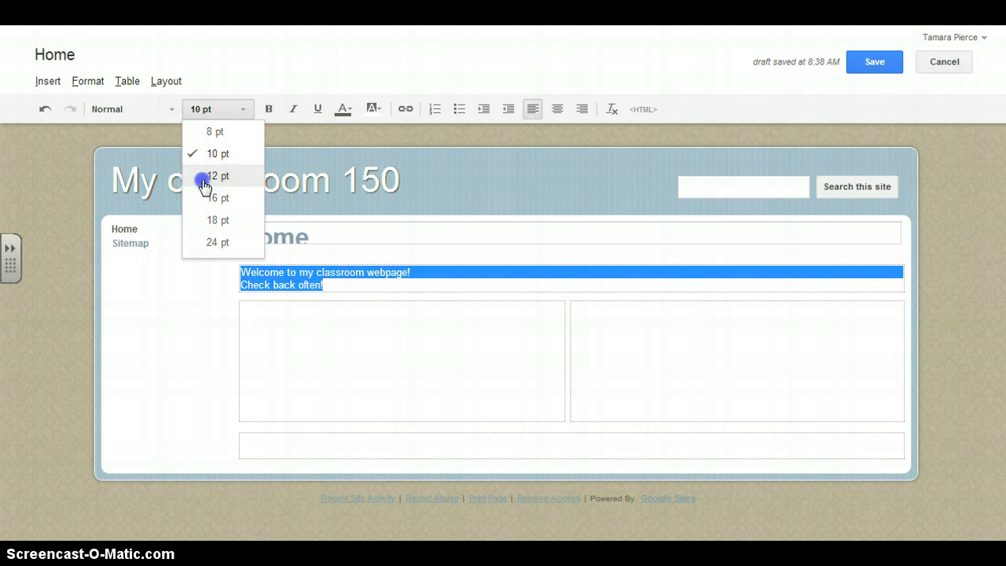
{"action": "left_click", "coordinate": [353, 106]}
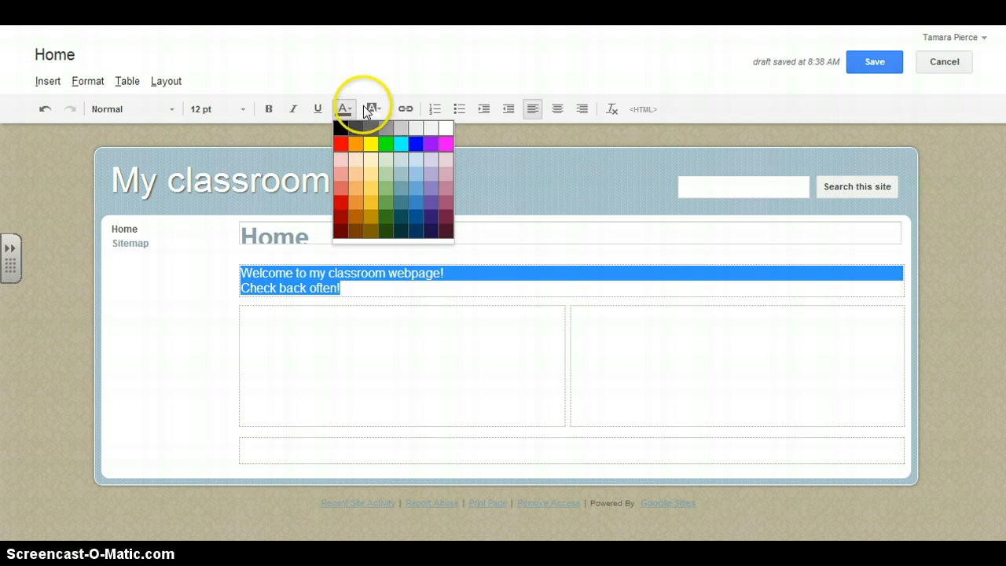
{"action": "left_click", "coordinate": [864, 62]}
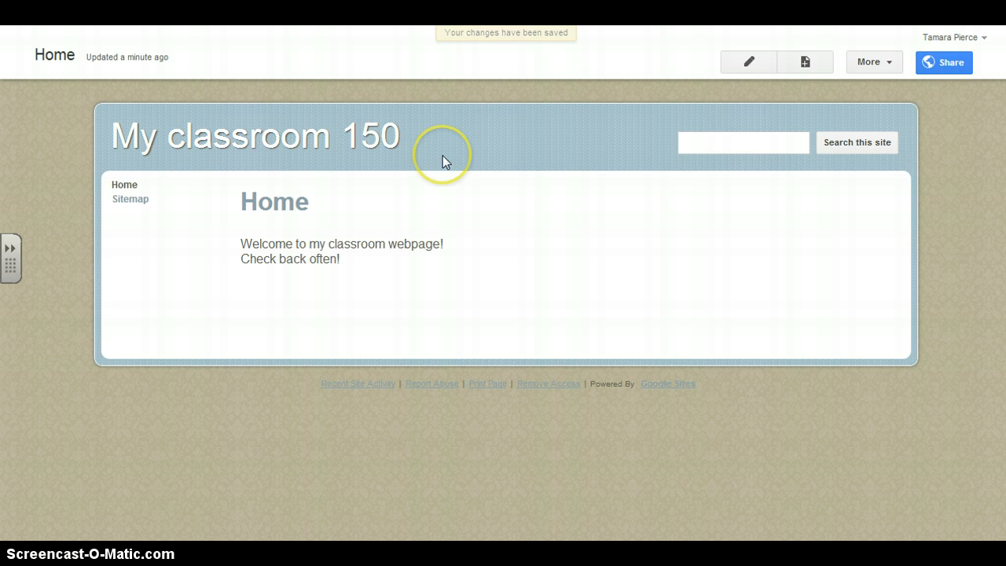
Create a new page named "Calendar" placed under Home.
{"action": "left_click", "coordinate": [808, 65]}
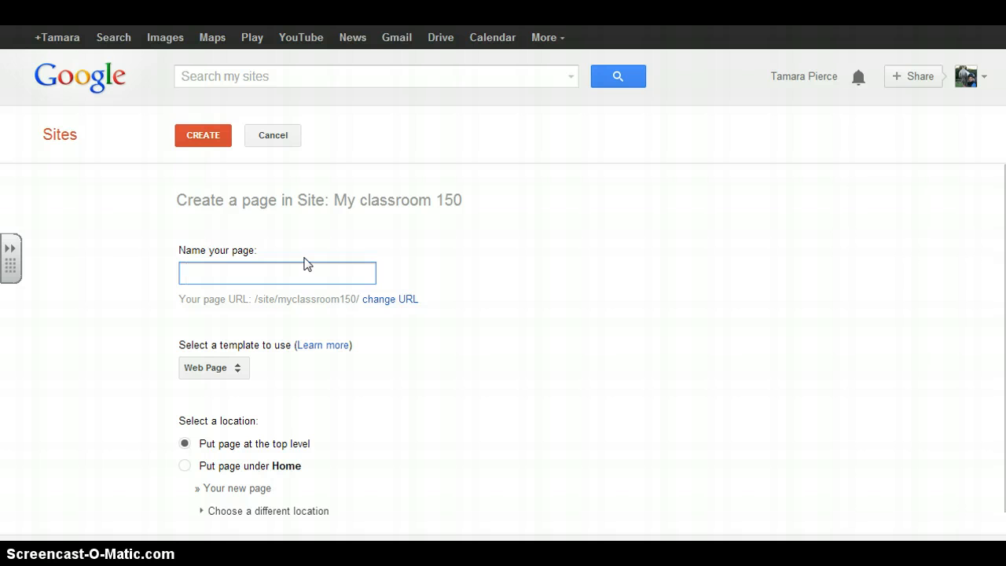
{"action": "type", "text": "Calendar"}
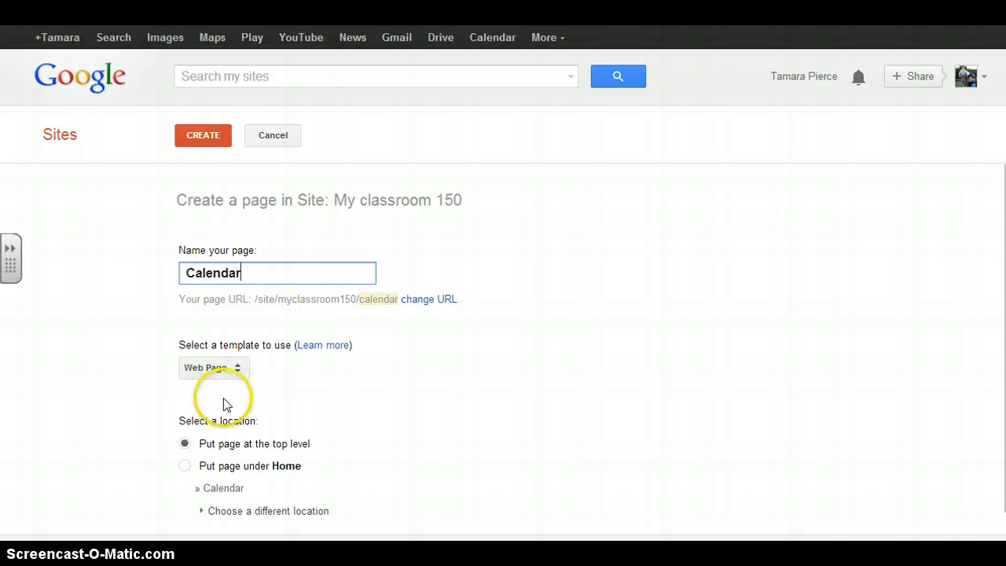
{"action": "left_click", "coordinate": [186, 467]}
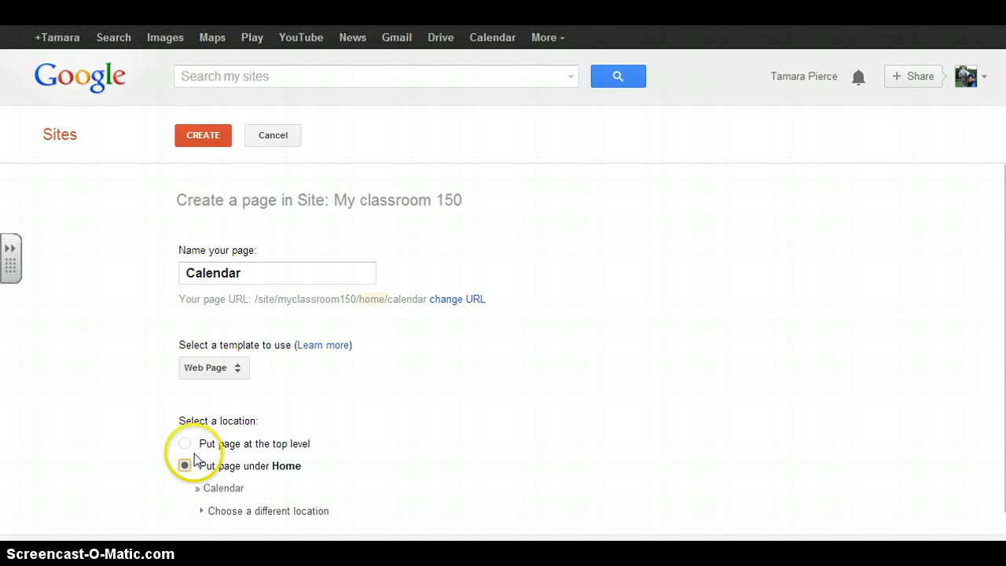
{"action": "left_click", "coordinate": [204, 135]}
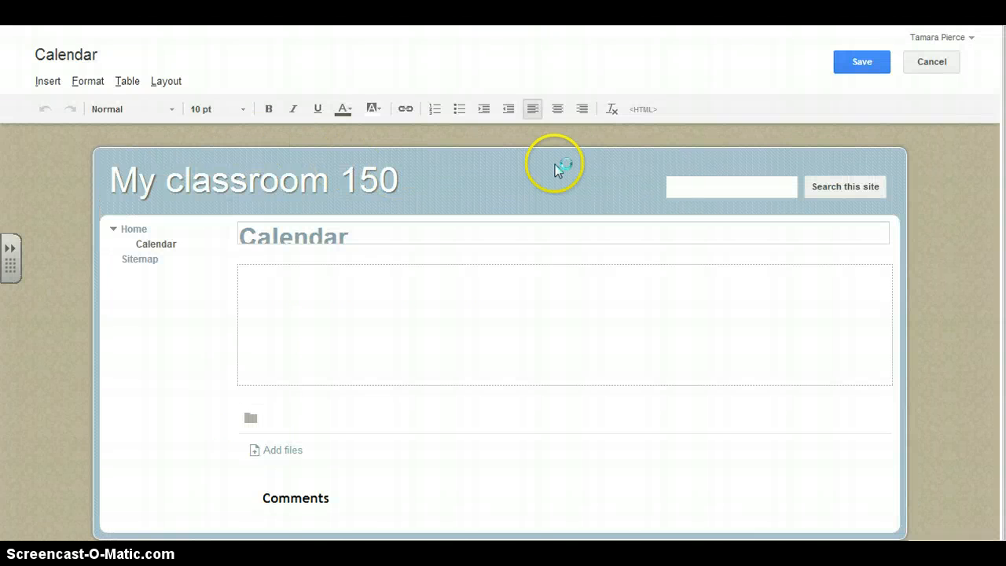
Insert the Sample2 Google calendar into the Calendar page's body with the default display settings and save the page.
{"action": "left_click", "coordinate": [315, 307]}
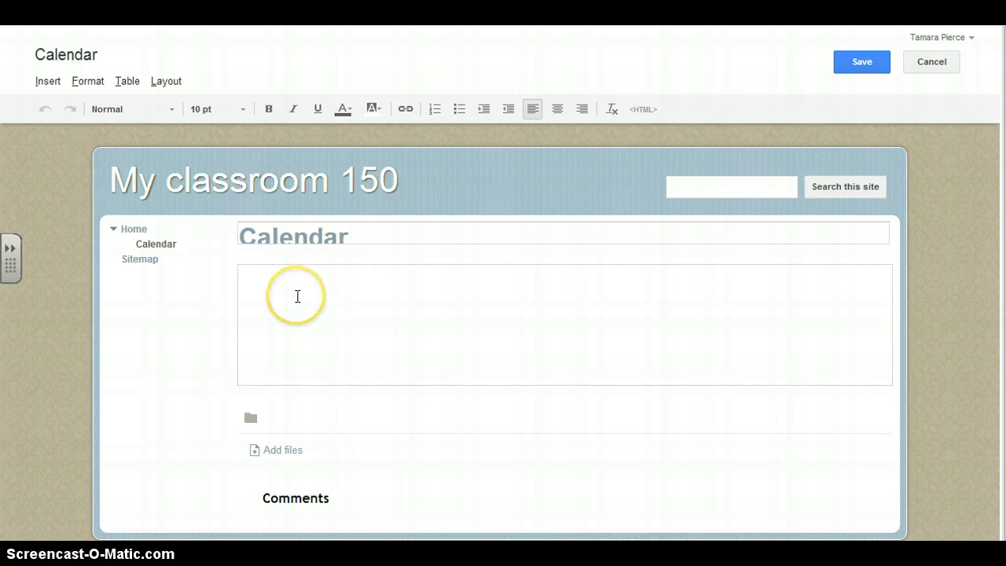
{"action": "left_click", "coordinate": [49, 82]}
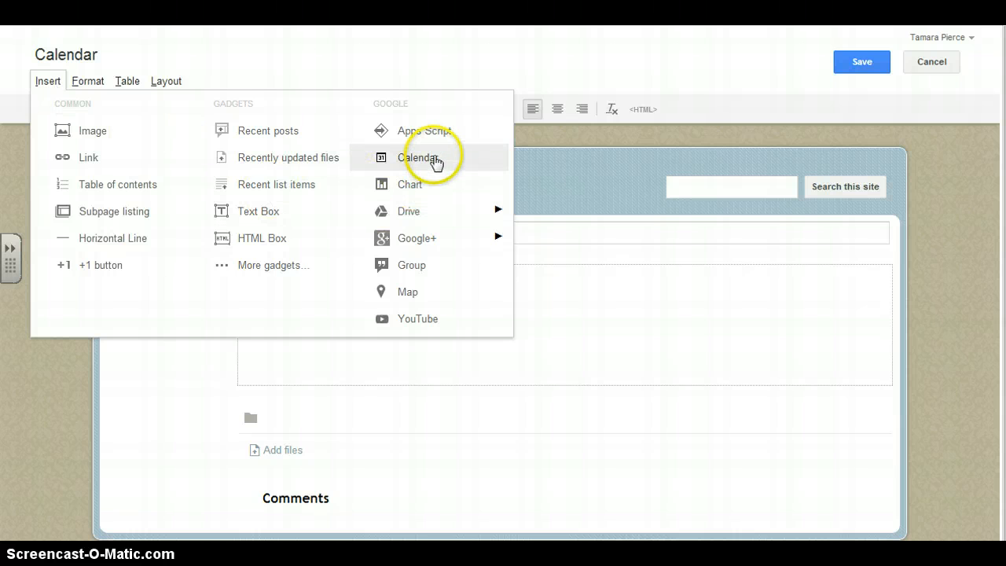
{"action": "left_click", "coordinate": [418, 159]}
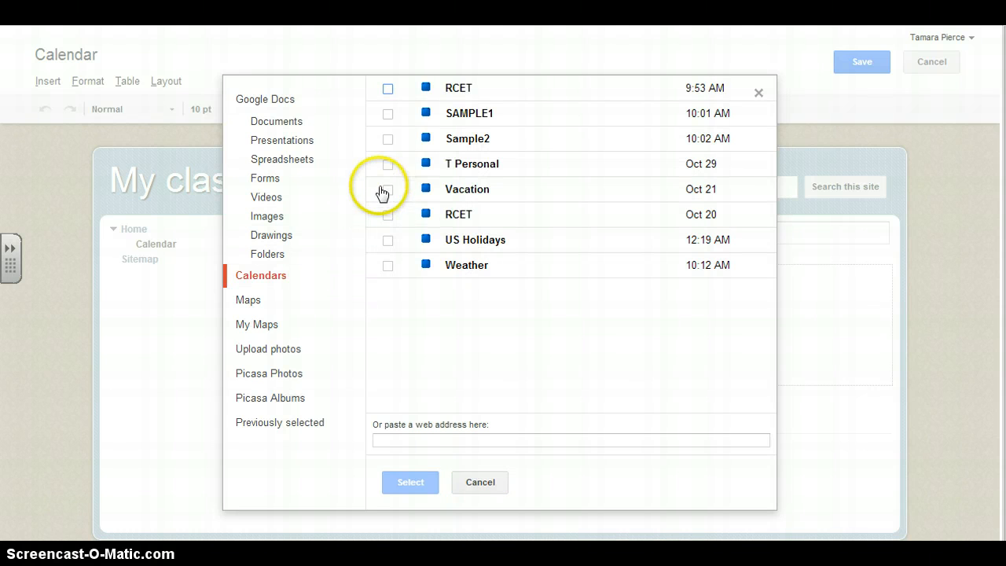
{"action": "left_click", "coordinate": [388, 141]}
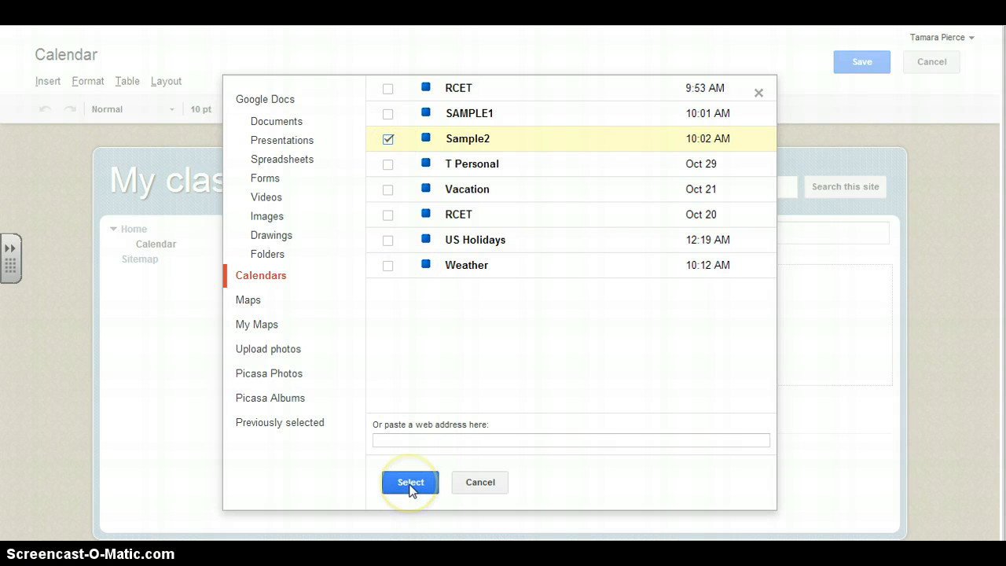
{"action": "left_click", "coordinate": [409, 483]}
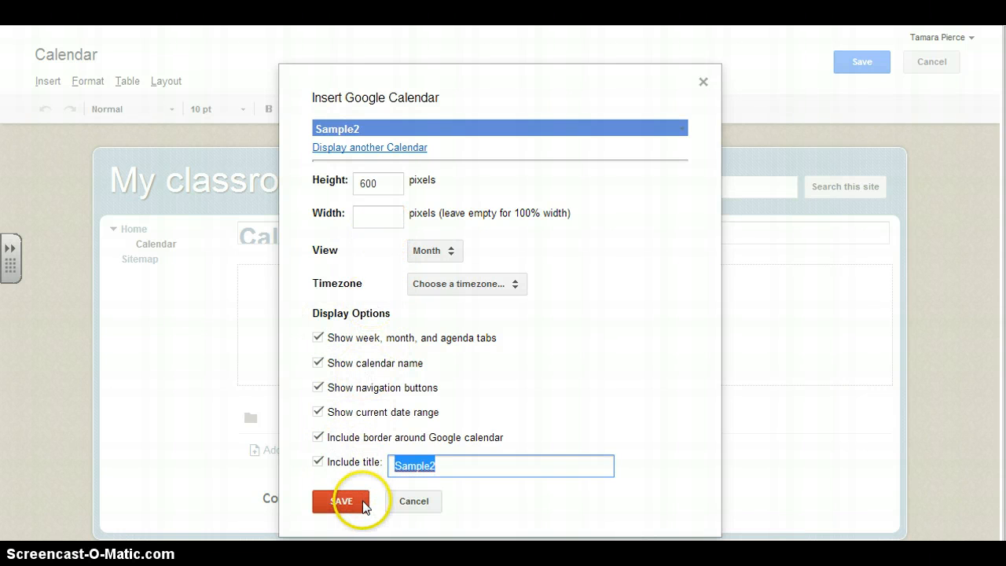
{"action": "left_click", "coordinate": [342, 502]}
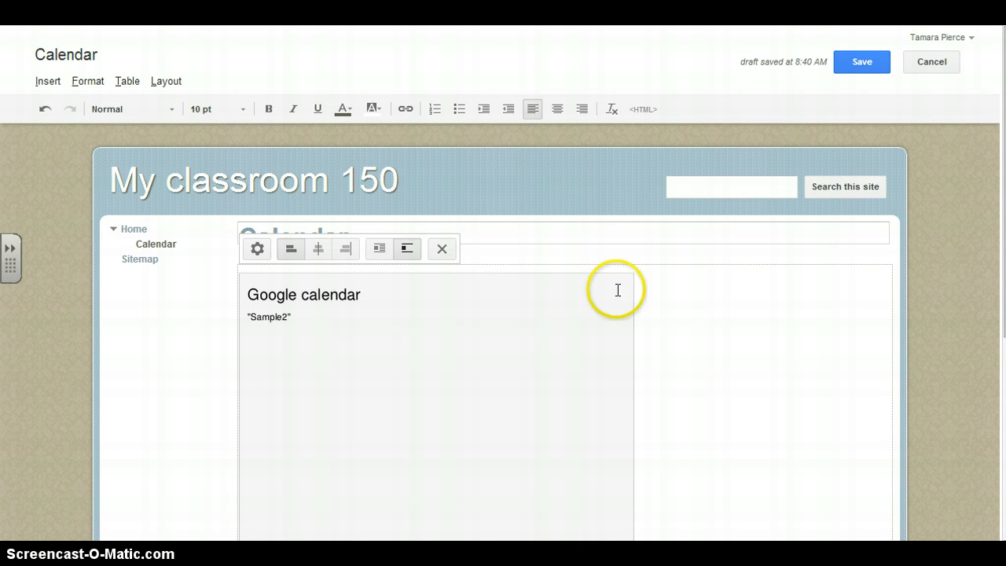
{"action": "left_click", "coordinate": [868, 61]}
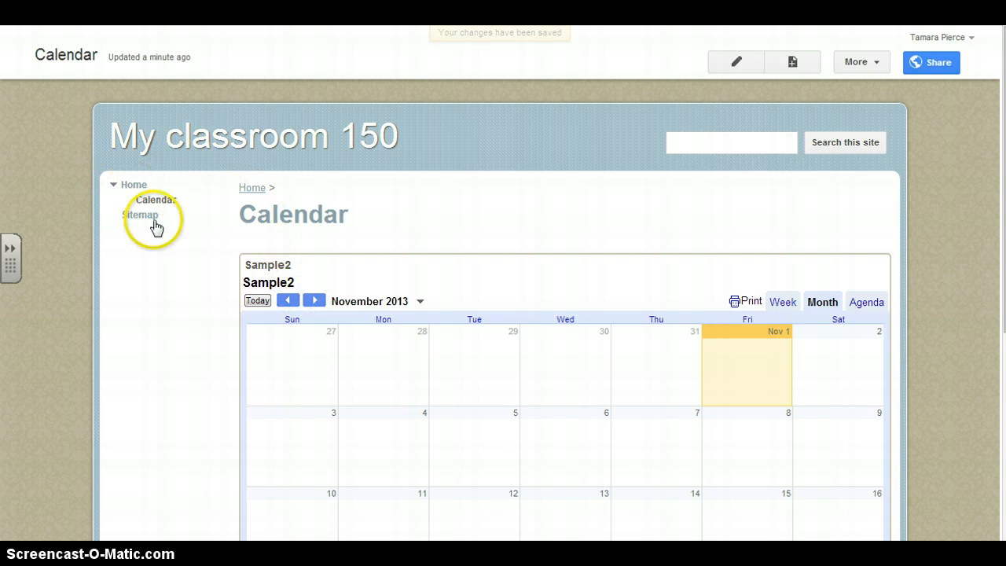
Open the Home page for editing and write "Let's add a picture or graphic!" in its left column.
{"action": "left_click", "coordinate": [129, 190]}
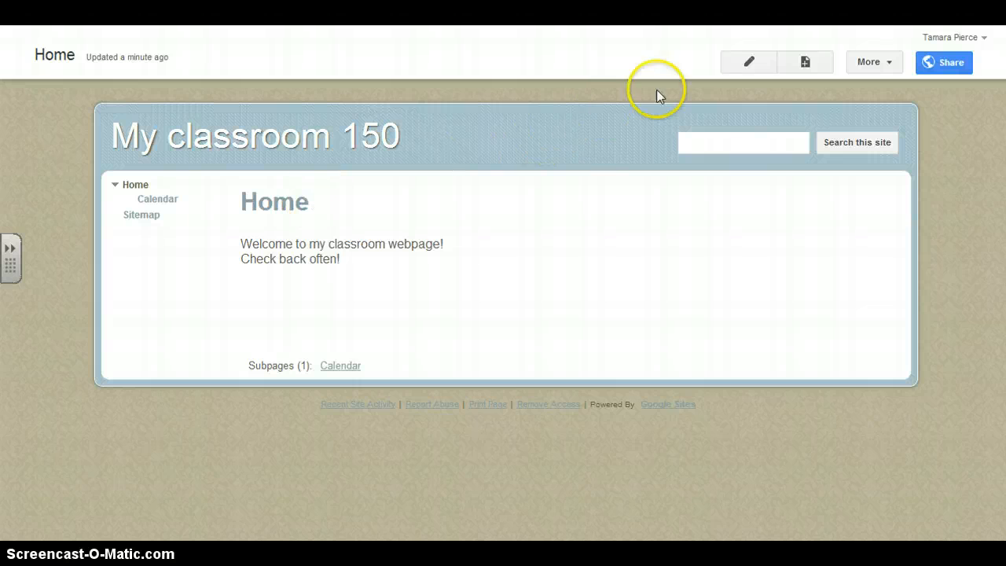
{"action": "left_click", "coordinate": [751, 67]}
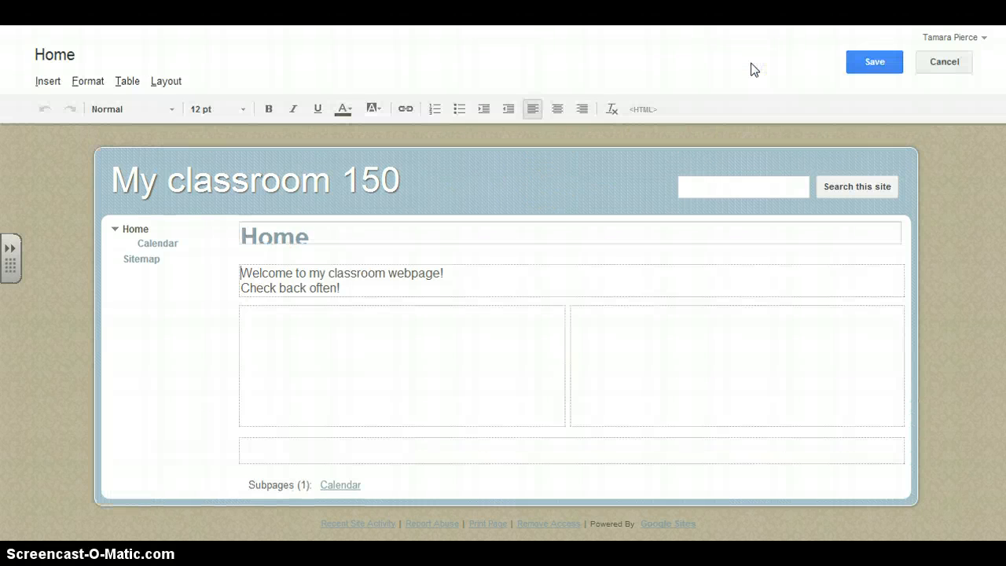
{"action": "left_click", "coordinate": [259, 321]}
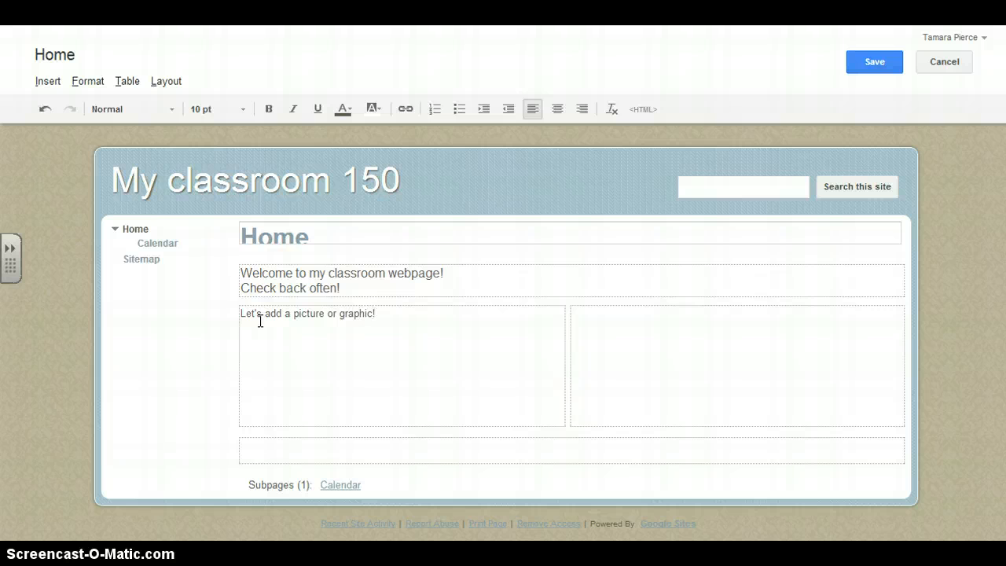
Try to upload the picture DSC_0697 from the September 2013 group of the Pictures library into the Home page's left column.
{"action": "left_click", "coordinate": [47, 82]}
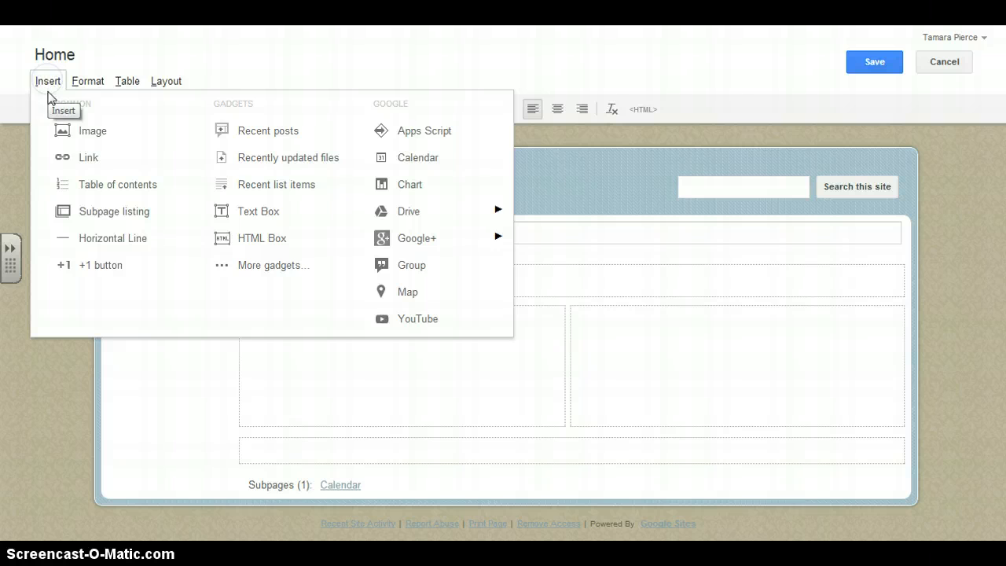
{"action": "left_click", "coordinate": [79, 132]}
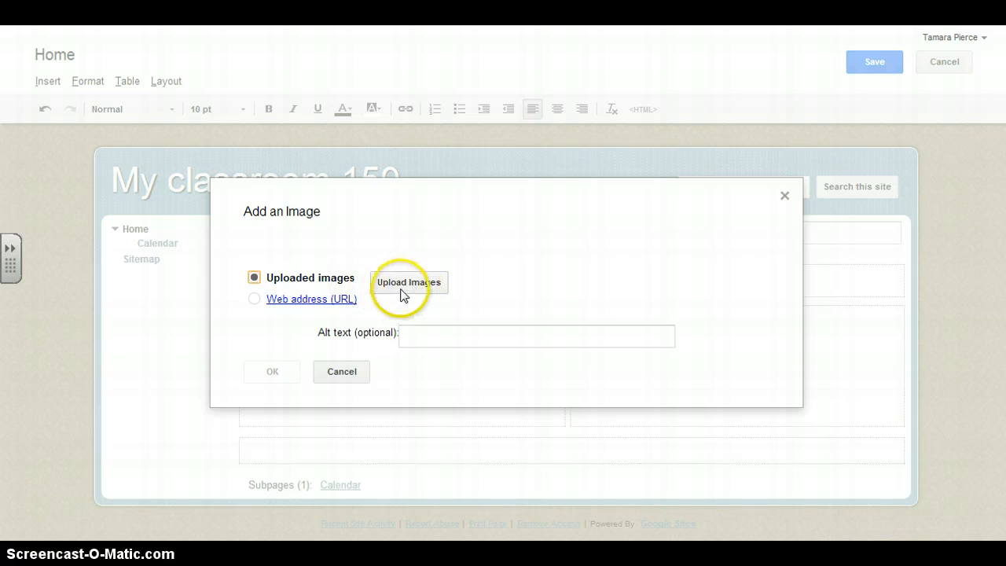
{"action": "left_click", "coordinate": [401, 285]}
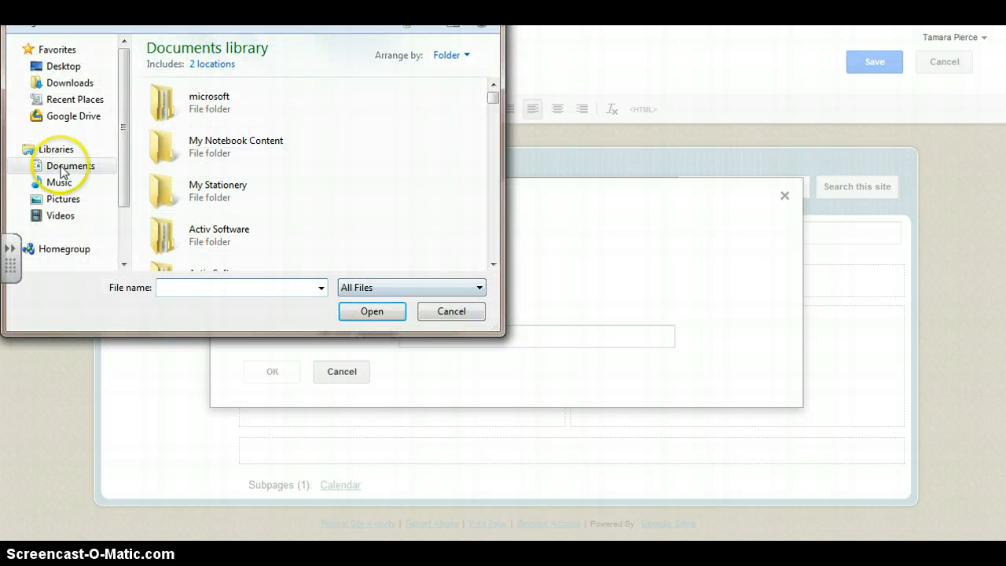
{"action": "left_click_drag", "start_coordinate": [123, 138], "coordinate": [124, 234]}
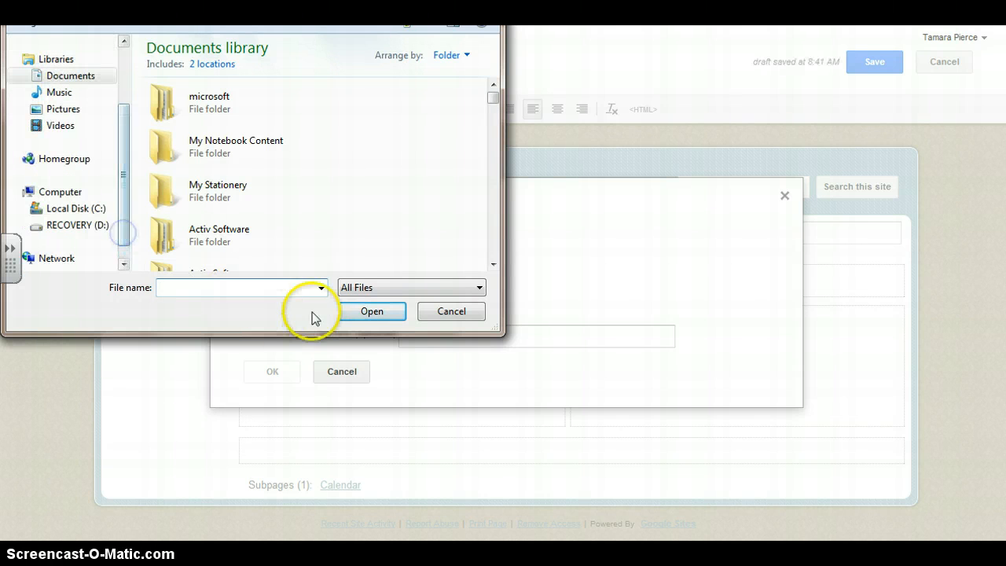
{"action": "left_click_drag", "start_coordinate": [493, 96], "coordinate": [501, 157]}
{"action": "left_click", "coordinate": [52, 108]}
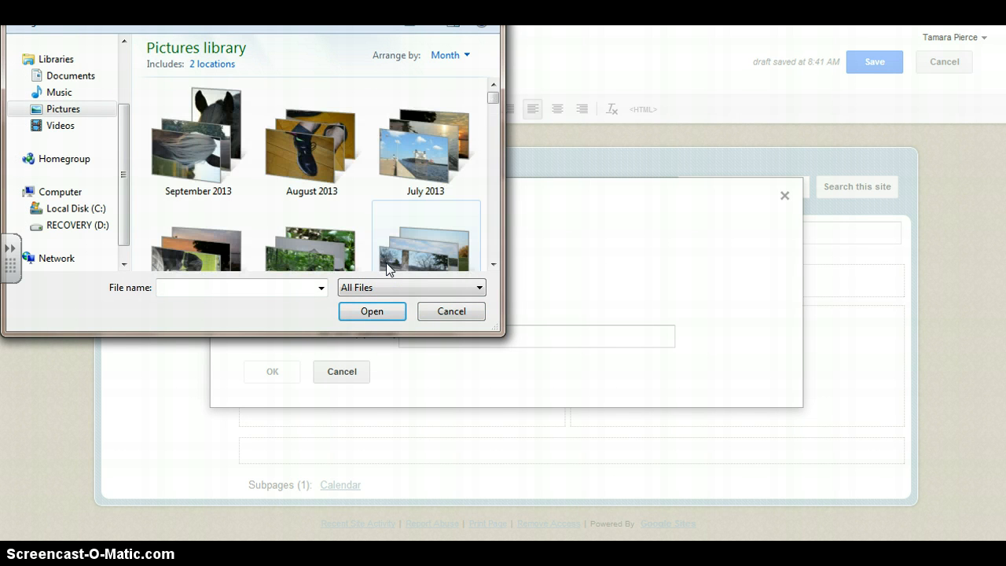
{"action": "left_click", "coordinate": [209, 152]}
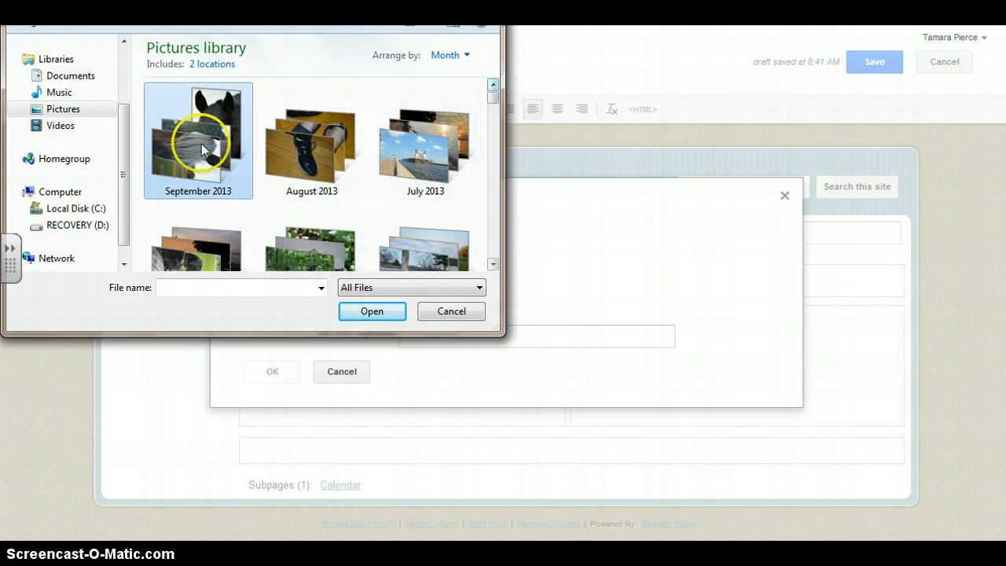
{"action": "double_click", "coordinate": [200, 146]}
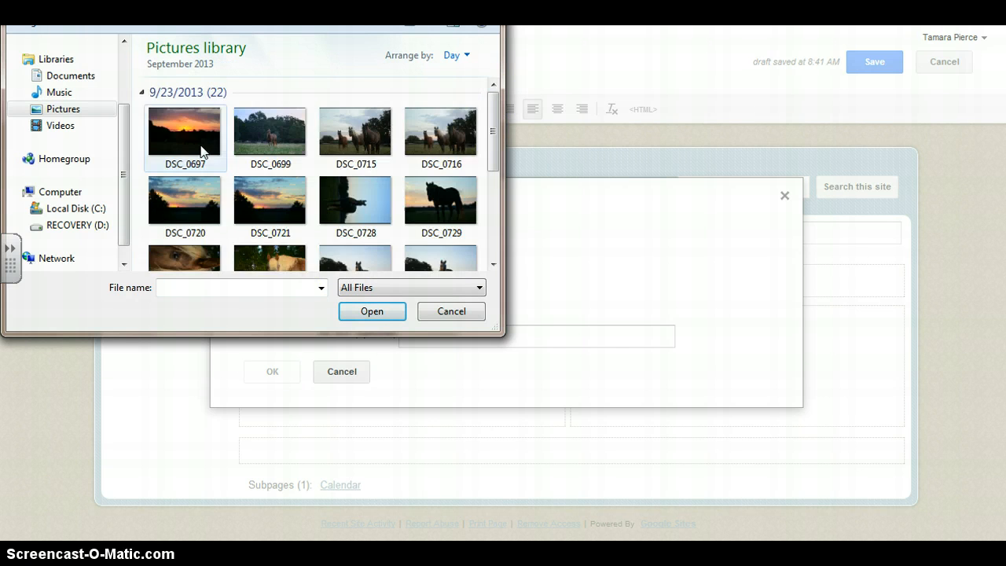
{"action": "left_click", "coordinate": [185, 132]}
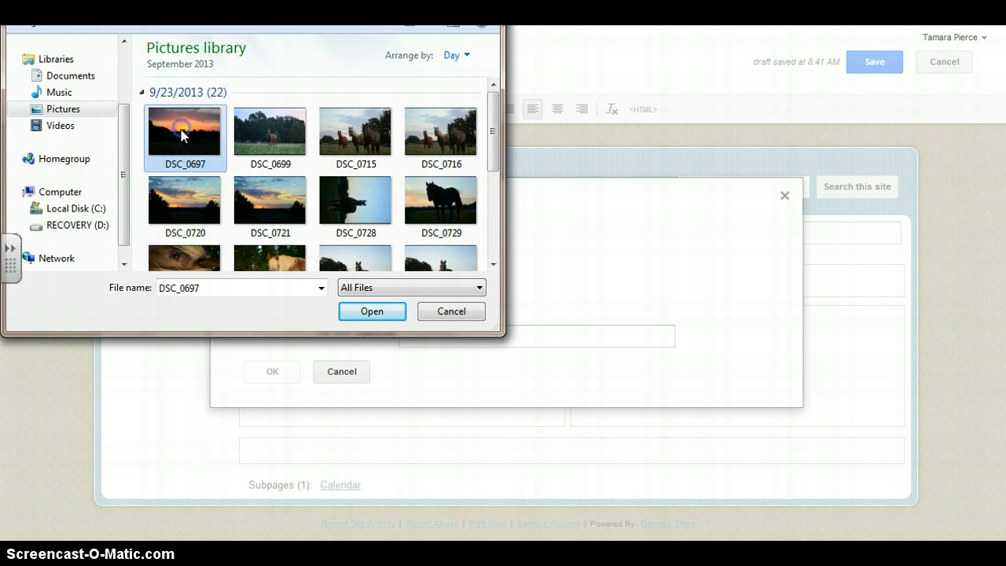
{"action": "left_click", "coordinate": [376, 313]}
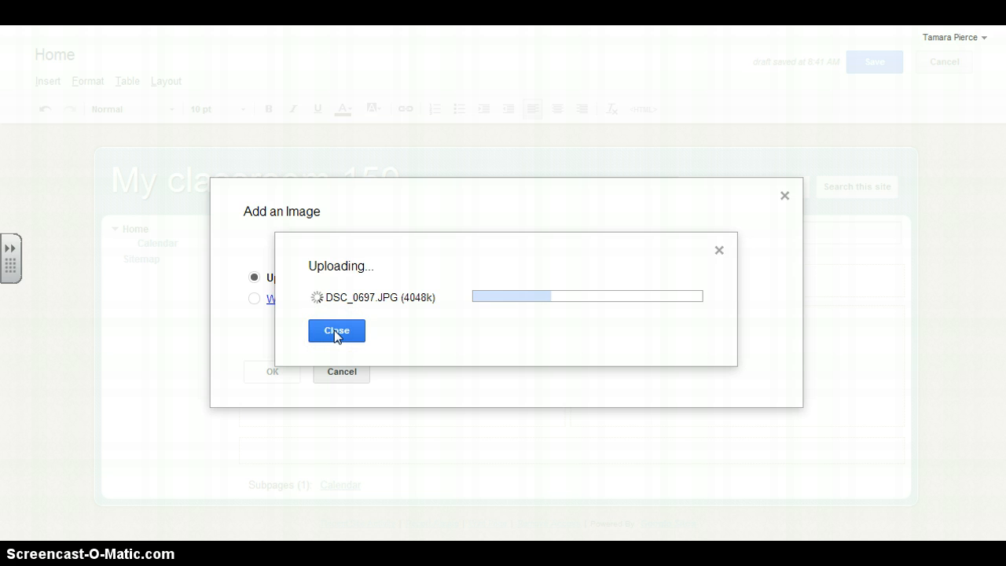
{"action": "left_click", "coordinate": [336, 331]}
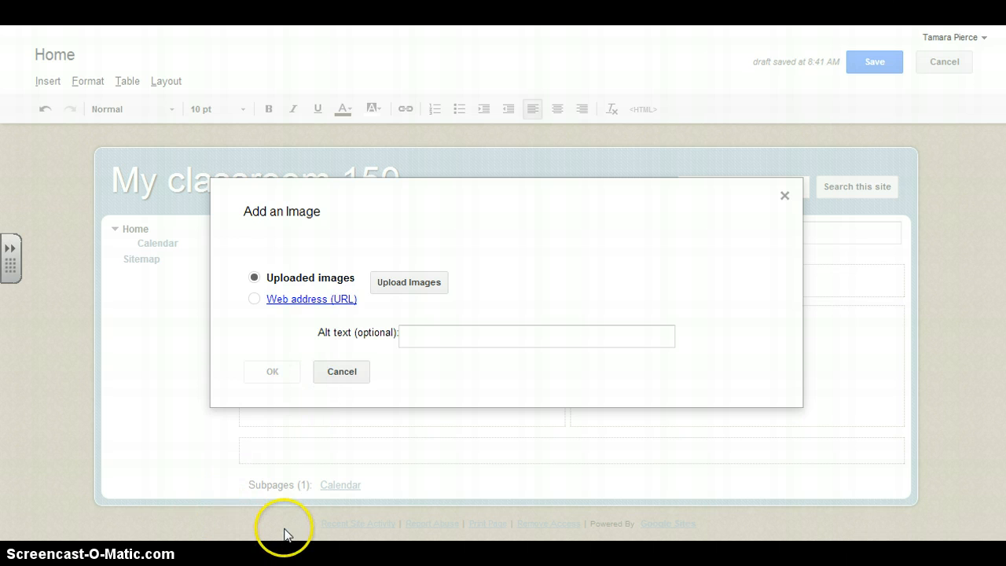
{"action": "left_click", "coordinate": [347, 374]}
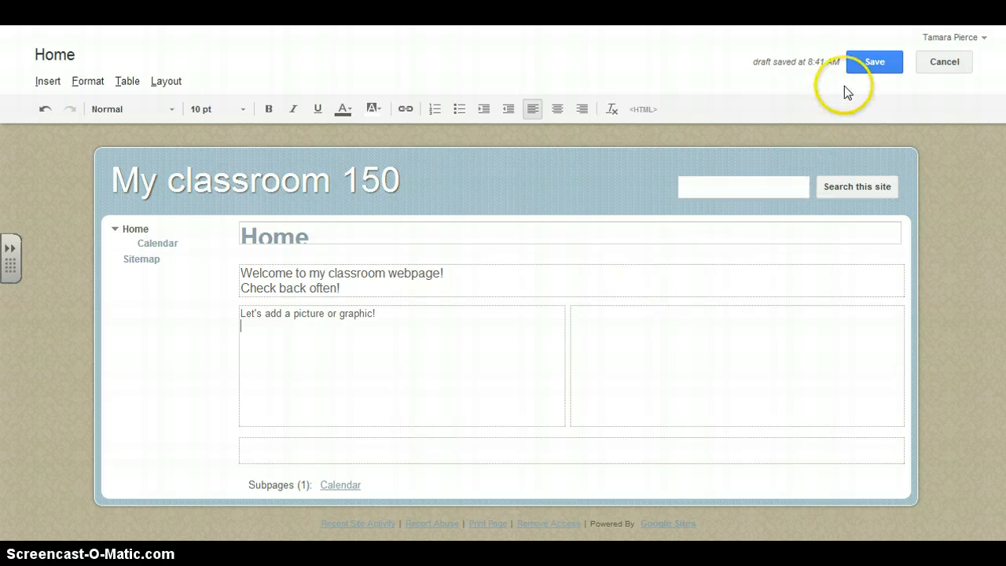
Save the edited Home page.
{"action": "left_click", "coordinate": [884, 63]}
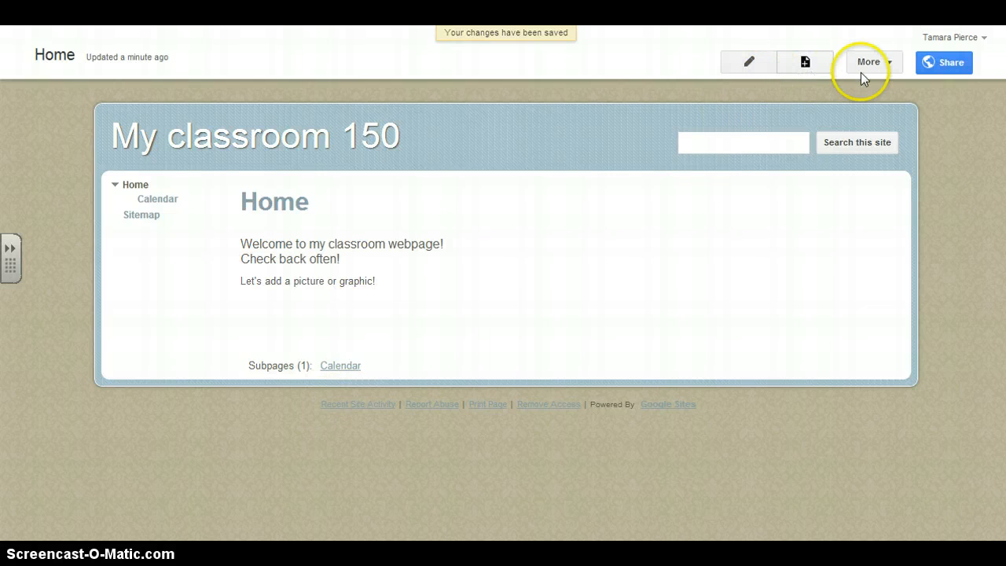
Look through the site's general management settings from site name to access settings and return to the Home page.
{"action": "left_click", "coordinate": [888, 68]}
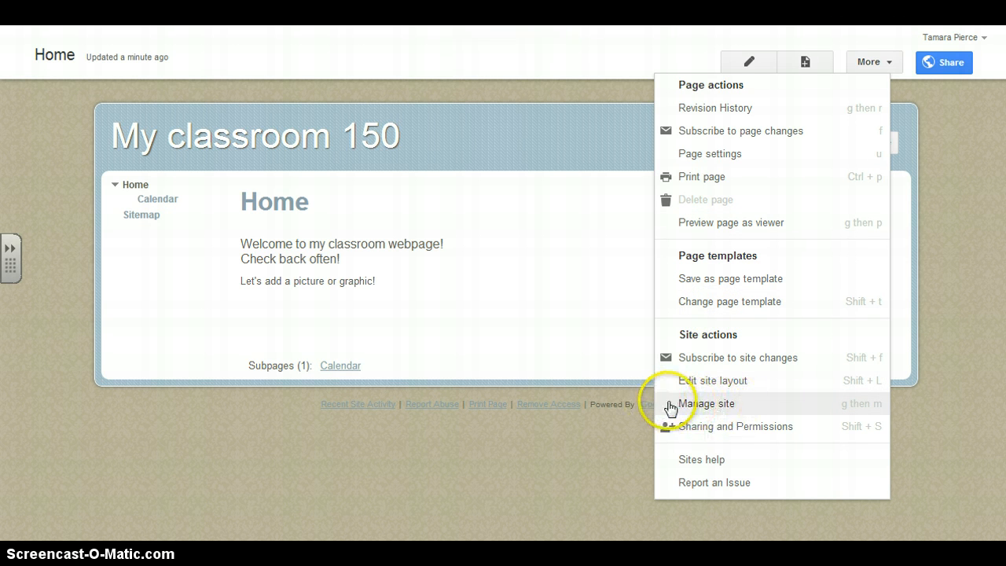
{"action": "left_click", "coordinate": [702, 404]}
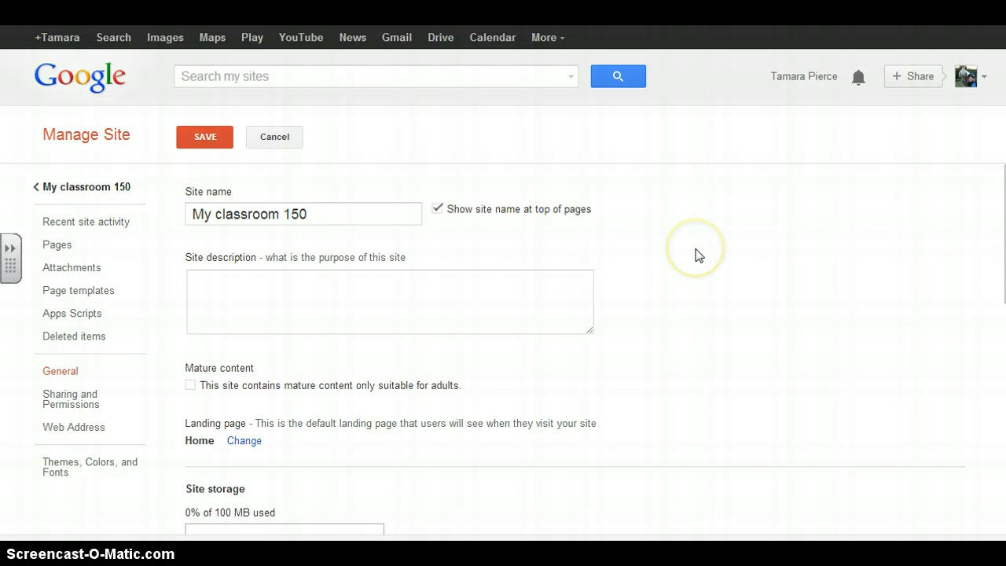
{"action": "scroll", "coordinate": [698, 255], "scroll_direction": "down", "scroll_amount": 3}
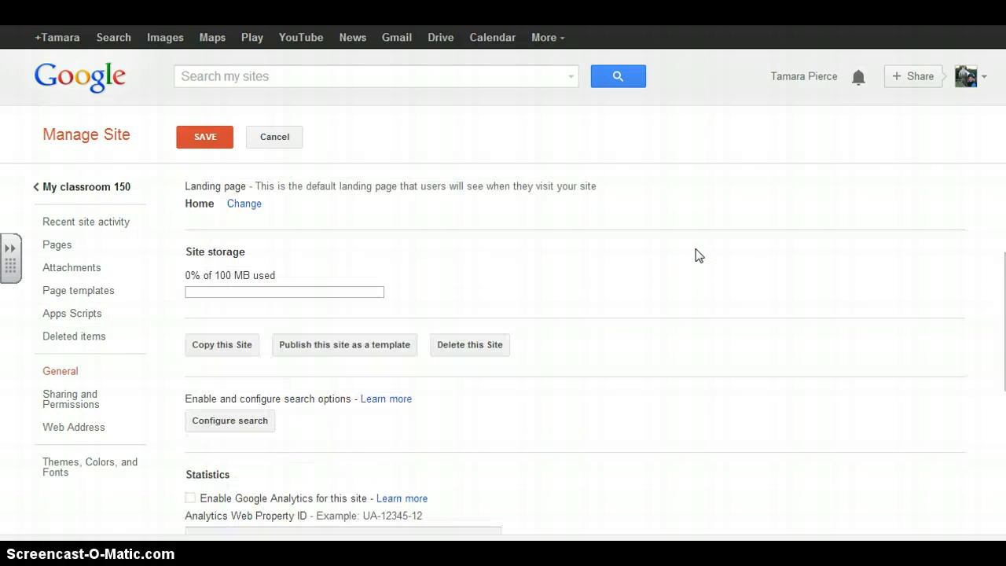
{"action": "scroll", "coordinate": [698, 255], "scroll_direction": "down", "scroll_amount": 3}
{"action": "scroll", "coordinate": [698, 255], "scroll_direction": "down", "scroll_amount": 2}
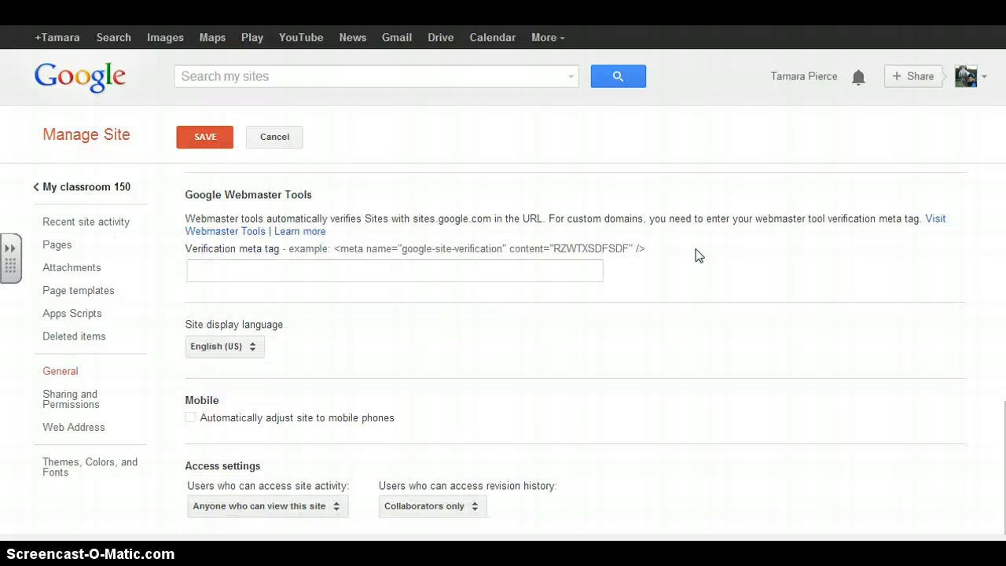
{"action": "scroll", "coordinate": [697, 254], "scroll_direction": "up", "scroll_amount": 8}
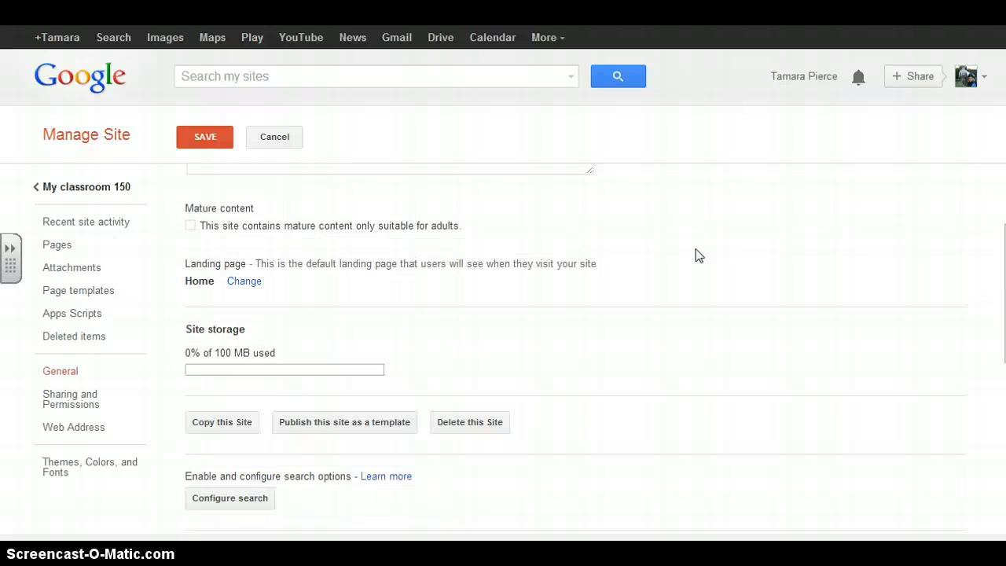
{"action": "left_click", "coordinate": [75, 192]}
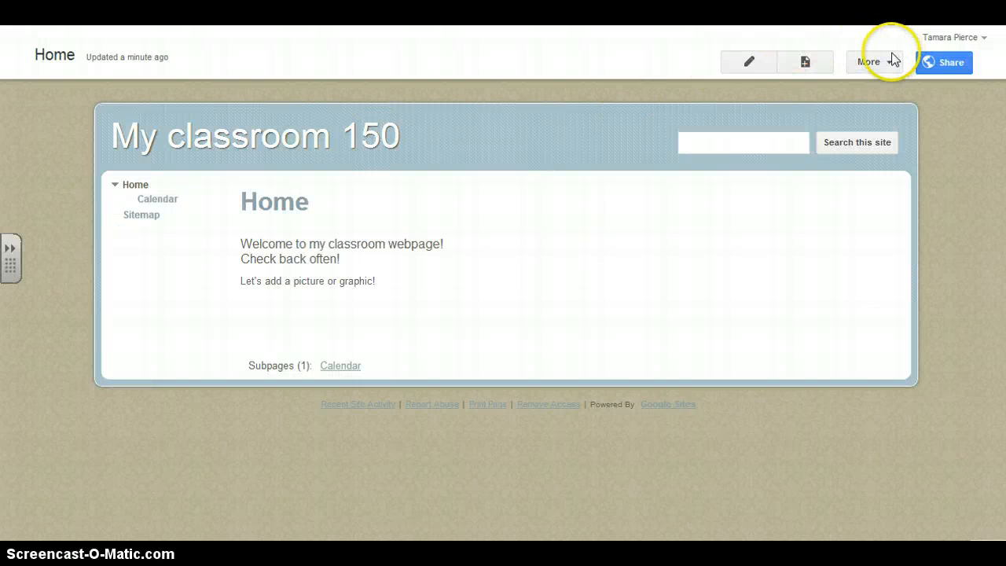
Edit the site layout to disable the sidebar and enable horizontal navigation.
{"action": "left_click", "coordinate": [868, 63]}
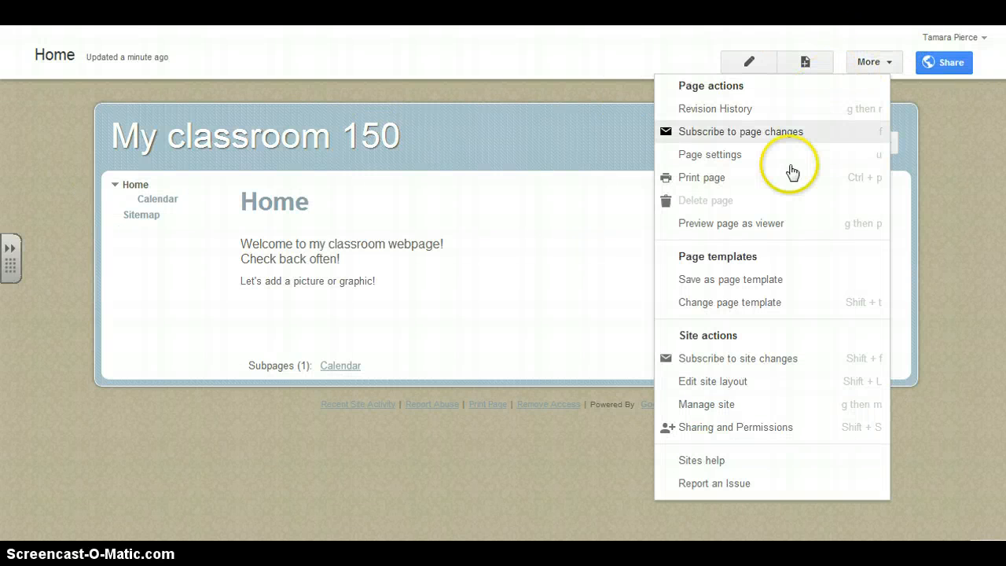
{"action": "left_click", "coordinate": [711, 382]}
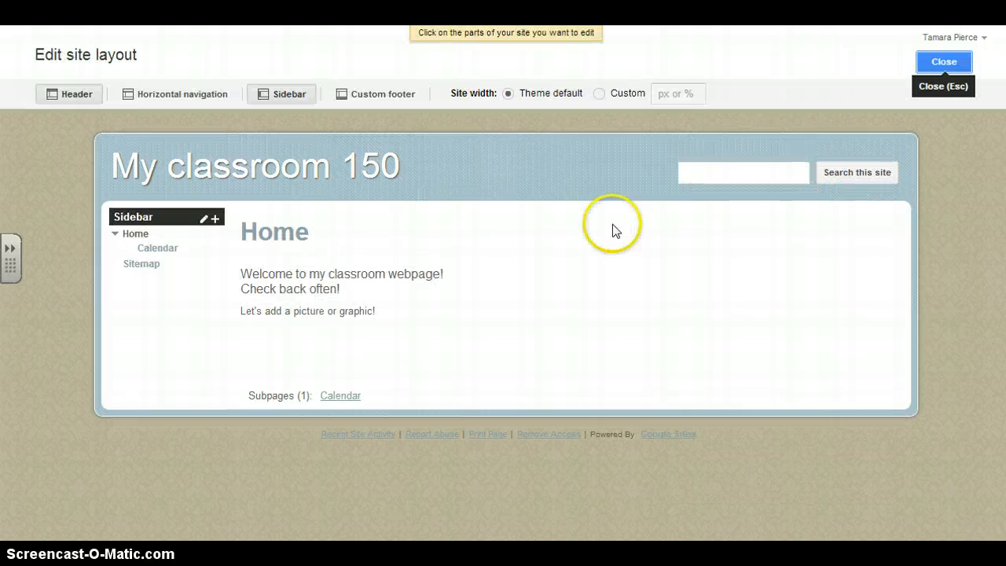
{"action": "left_click", "coordinate": [286, 96]}
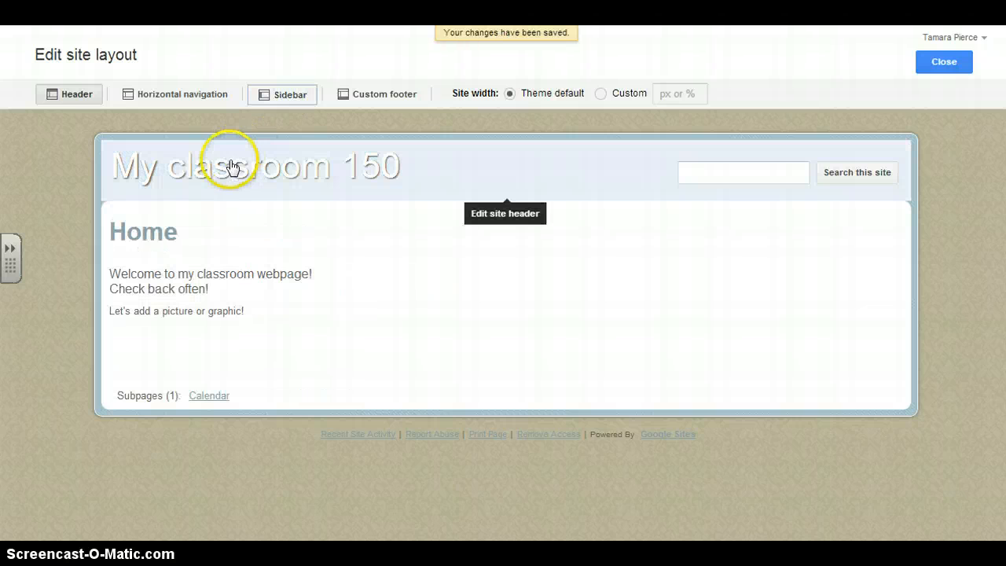
{"action": "left_click", "coordinate": [160, 96]}
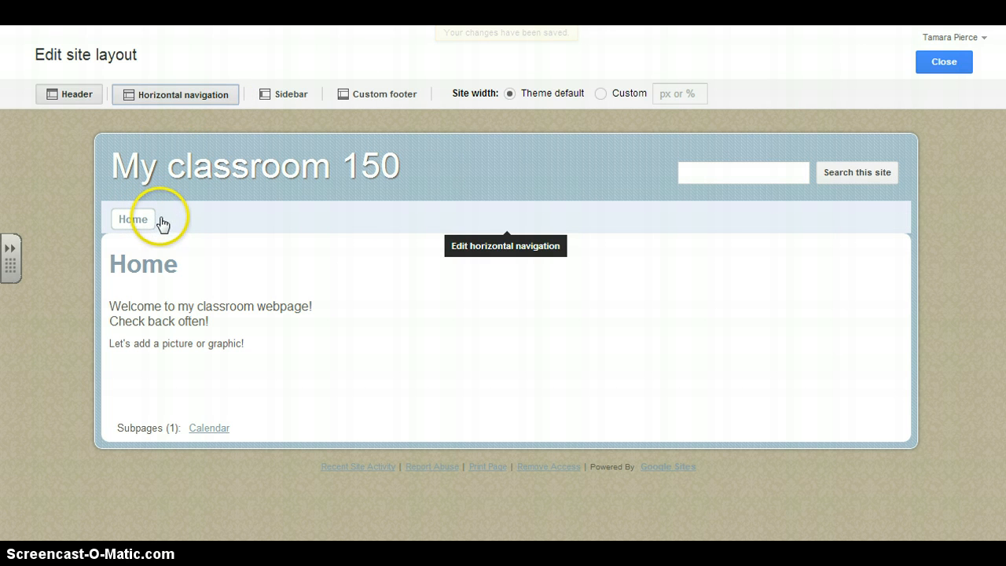
Add the Calendar subpage to the horizontal navigation after Home, keep the Boxes style and close the site layout editor.
{"action": "left_click", "coordinate": [452, 219]}
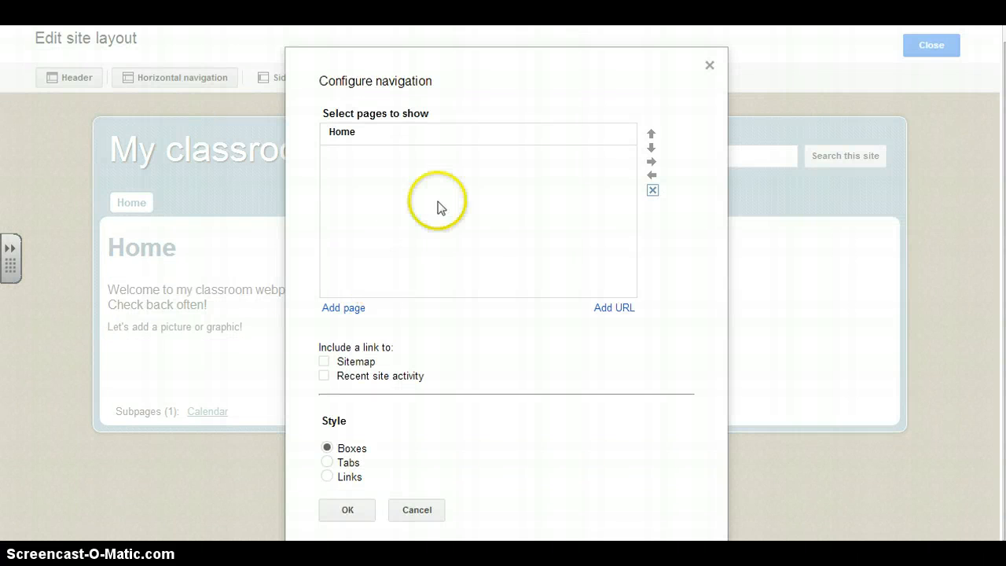
{"action": "left_click", "coordinate": [346, 307]}
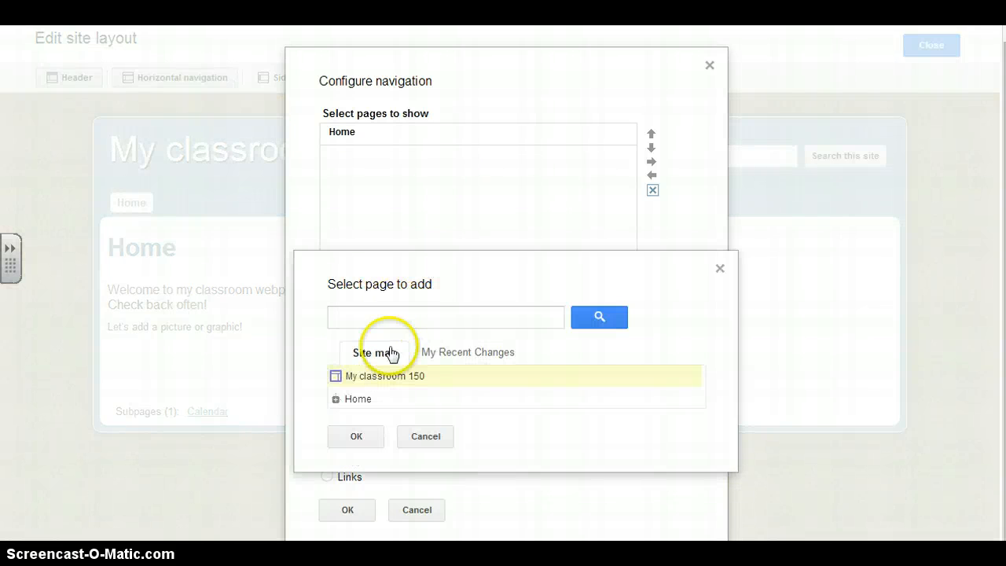
{"action": "left_click", "coordinate": [336, 401]}
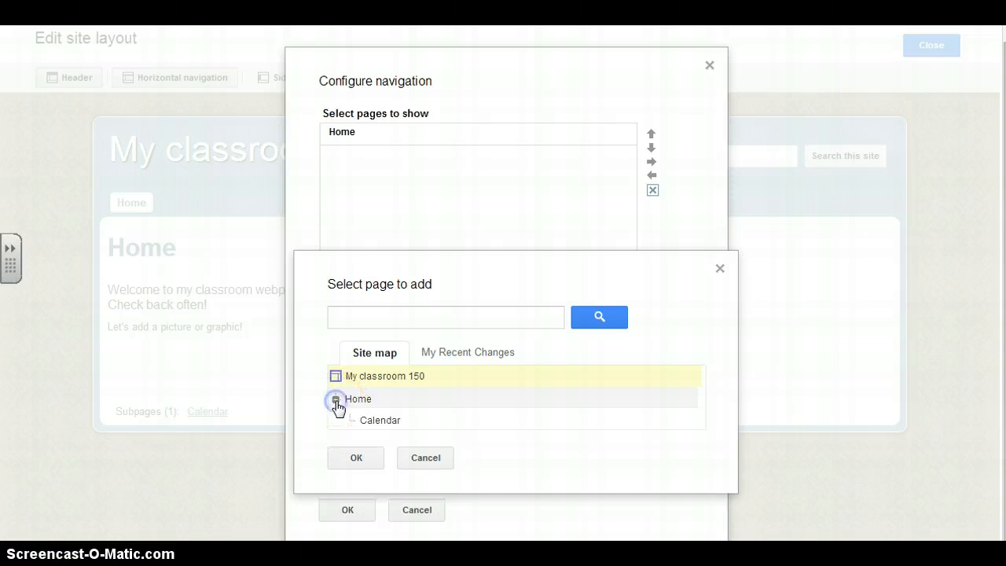
{"action": "left_click", "coordinate": [386, 422]}
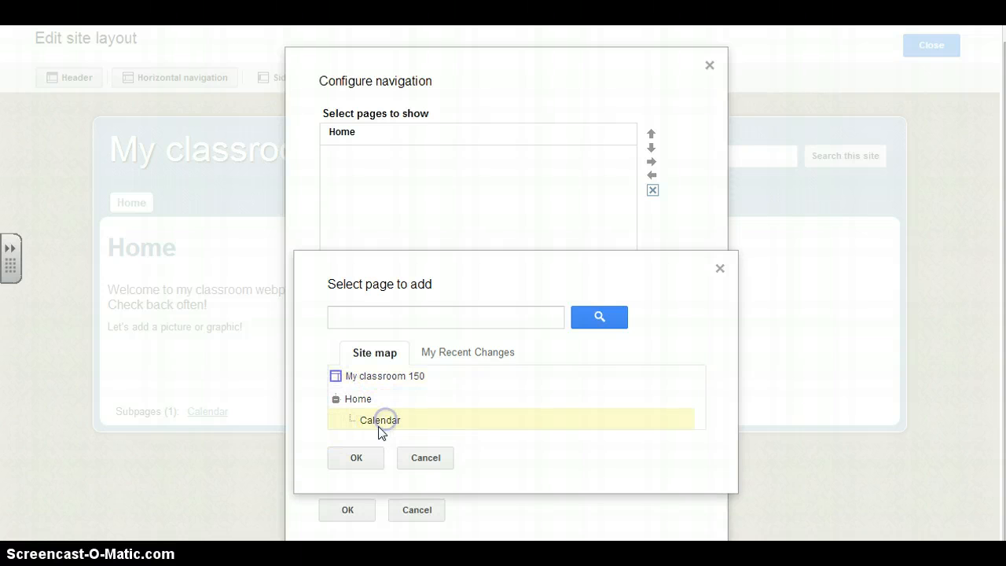
{"action": "left_click", "coordinate": [358, 460]}
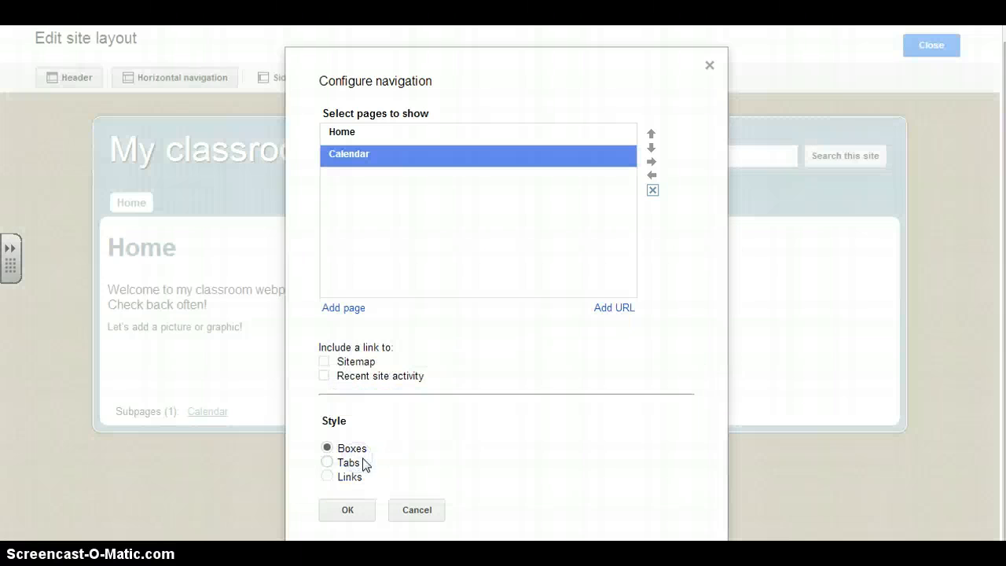
{"action": "left_click", "coordinate": [343, 513]}
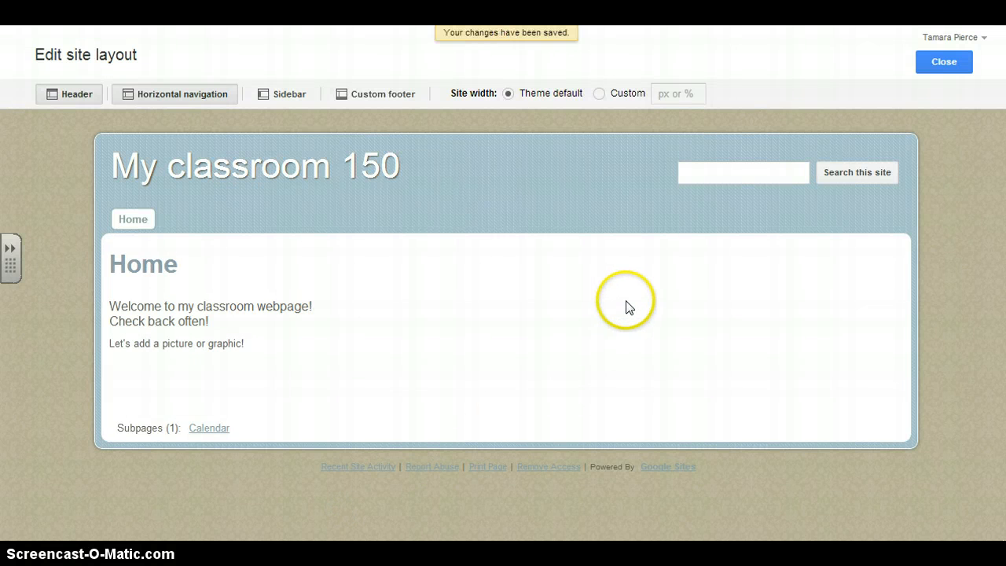
{"action": "left_click", "coordinate": [948, 62]}
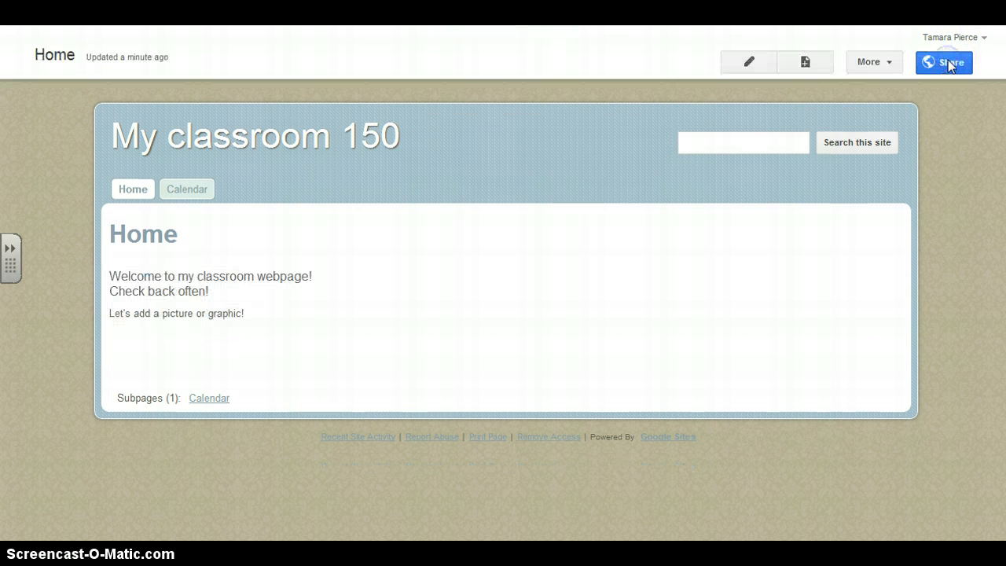